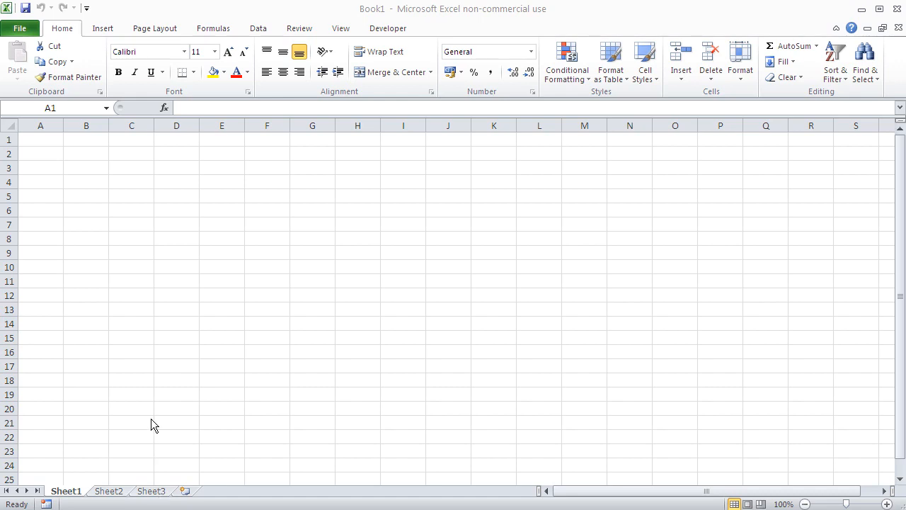
# Look through the blank worksheets Sheet1, Sheet2 and Sheet3 by switching between them.
pyautogui.click(114, 486)
pyautogui.click(109, 491)
pyautogui.click(149, 492)
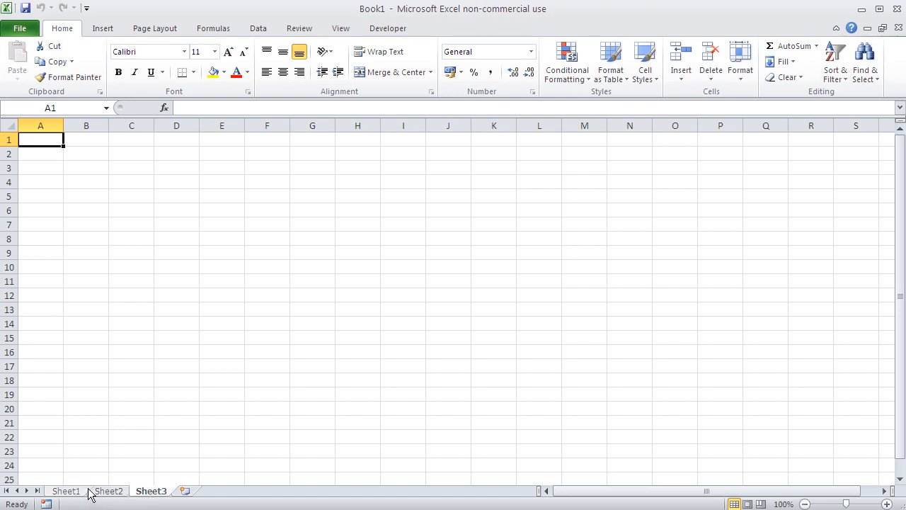
pyautogui.click(64, 490)
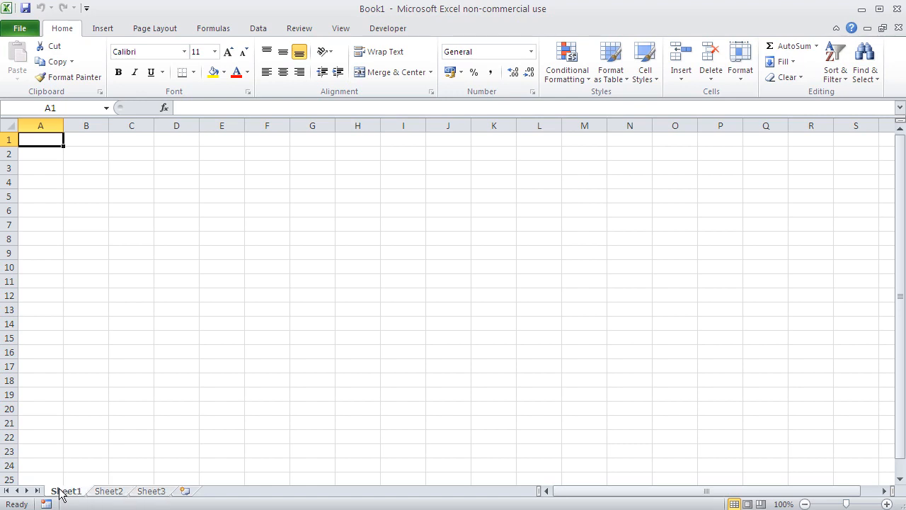
pyautogui.click(110, 492)
pyautogui.click(150, 492)
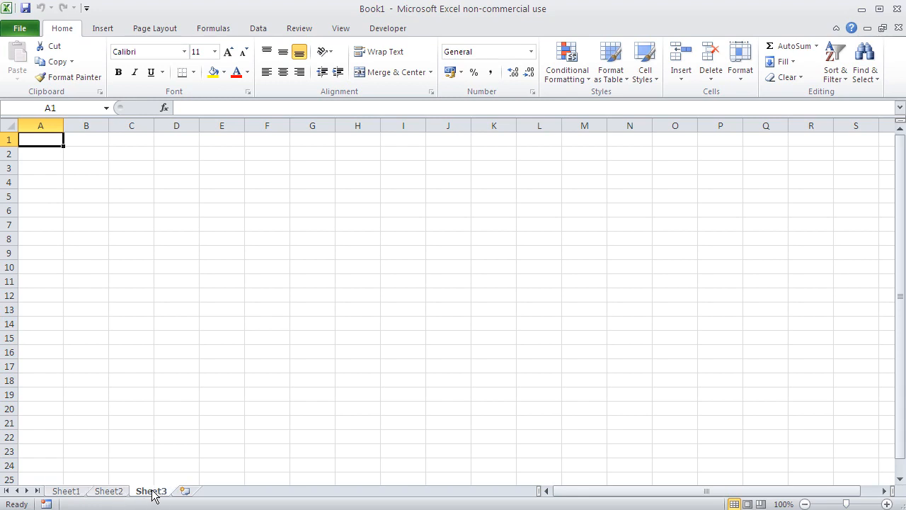
pyautogui.click(101, 493)
pyautogui.click(78, 494)
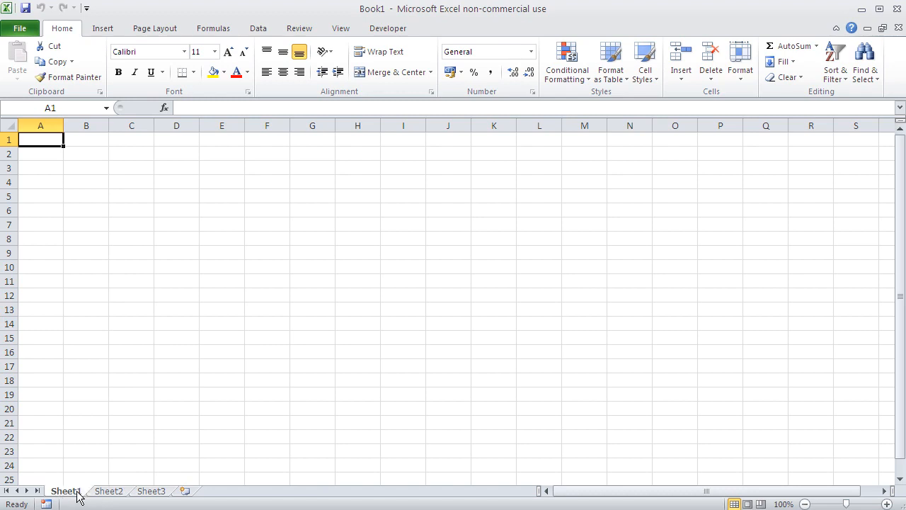
pyautogui.click(127, 493)
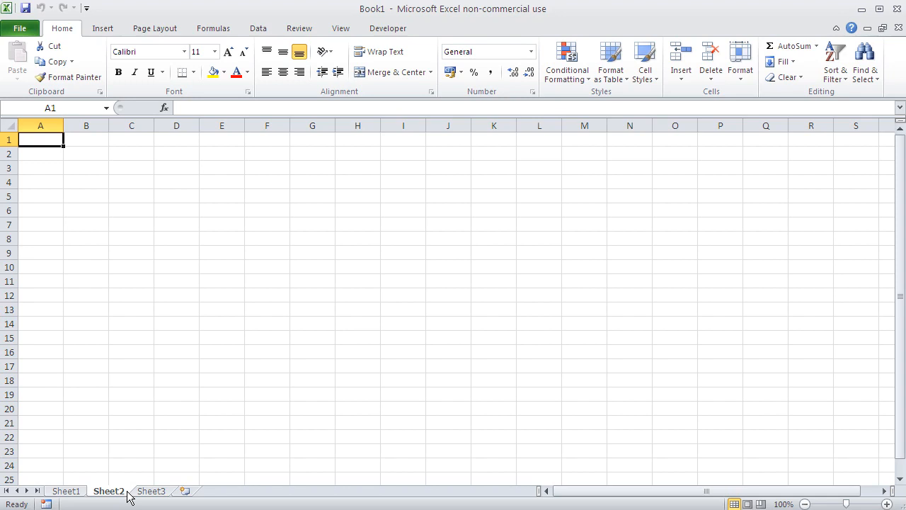
# Rename Sheet1 as "contacts".
pyautogui.doubleClick(66, 490)
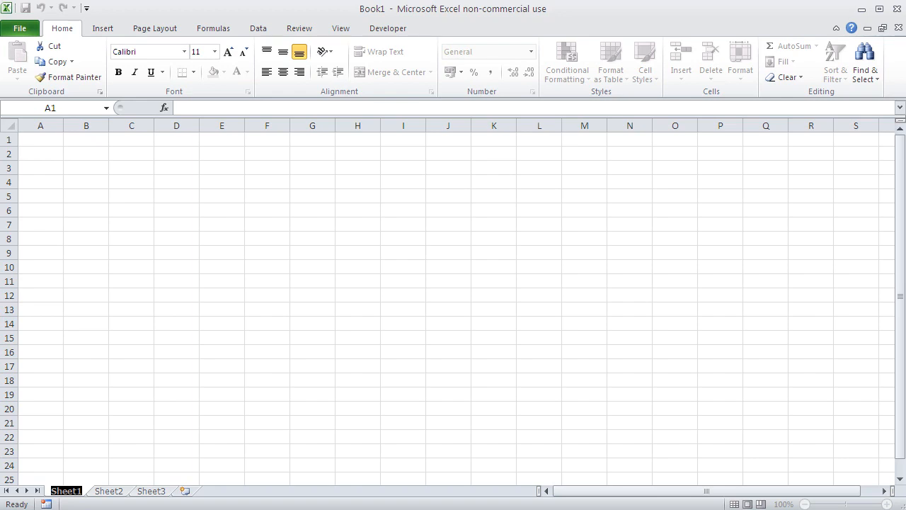
pyautogui.write('contac')
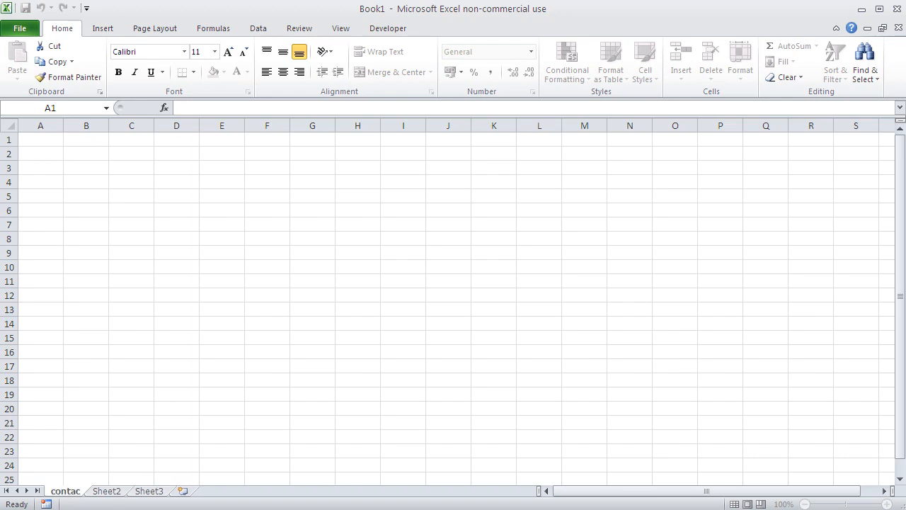
pyautogui.write('ts')
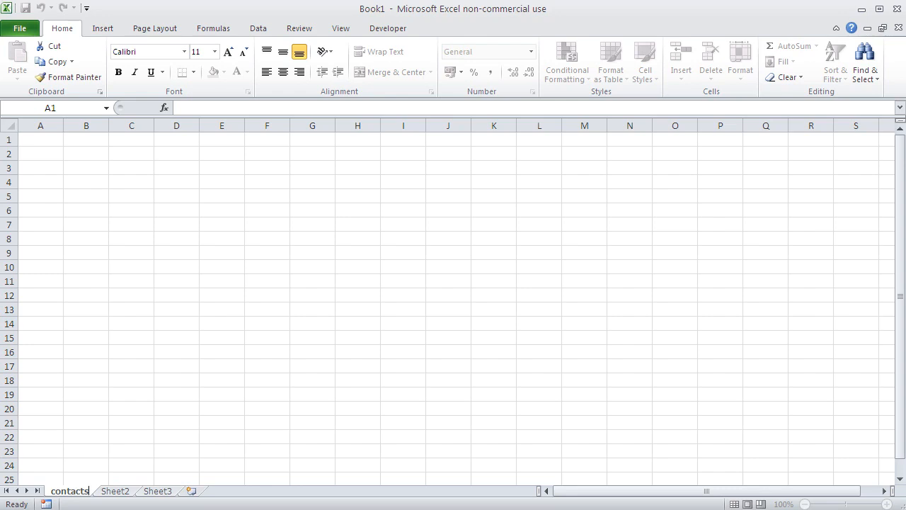
# Rename Sheet2 as "groceries" and confirm the new name.
pyautogui.rightClick(117, 491)
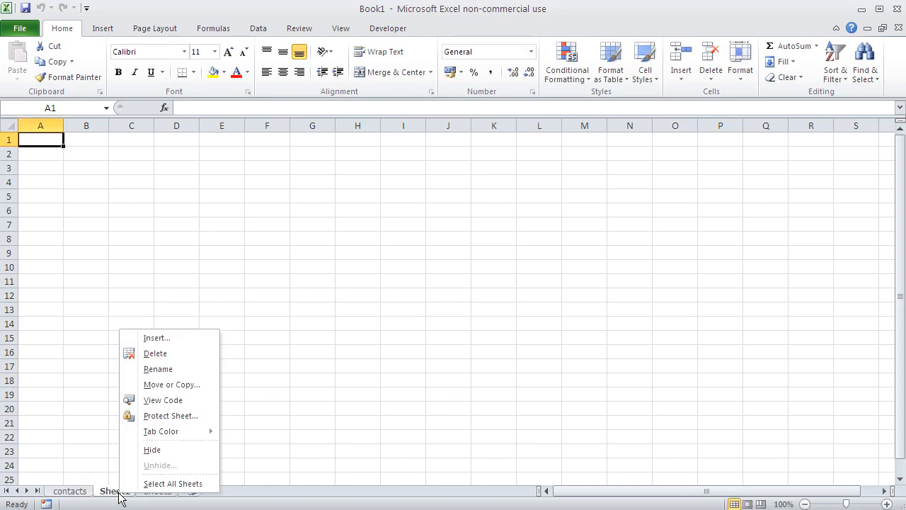
pyautogui.click(176, 372)
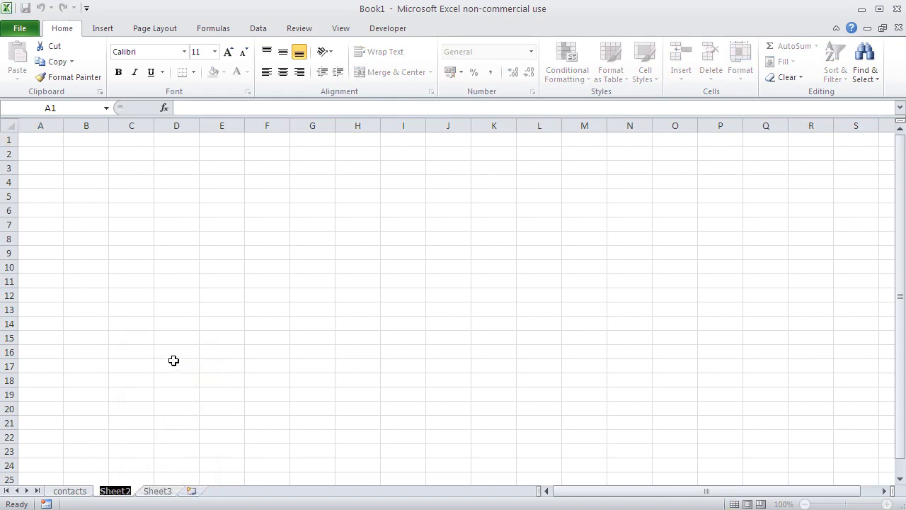
pyautogui.write('gro')
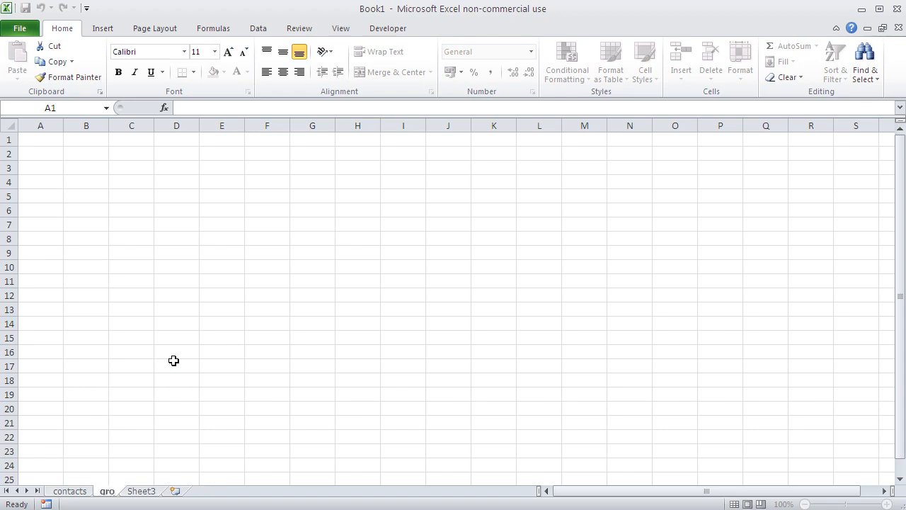
pyautogui.write('ceries')
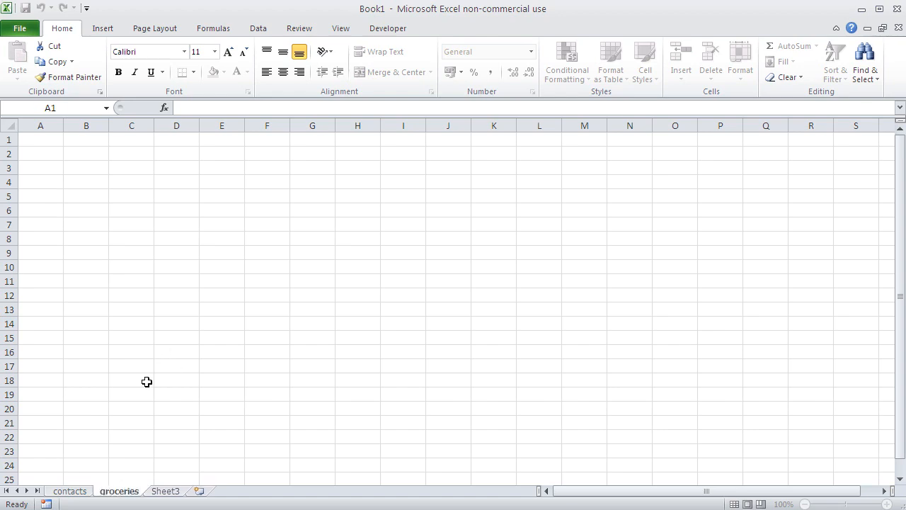
pyautogui.click(146, 380)
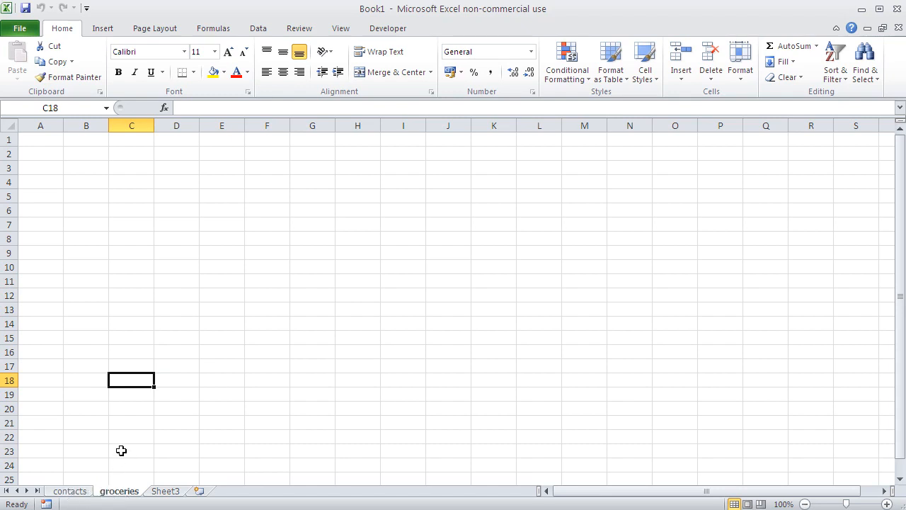
# Switch to the contacts sheet and add fifteen new blank worksheets at the end of the workbook.
pyautogui.click(70, 491)
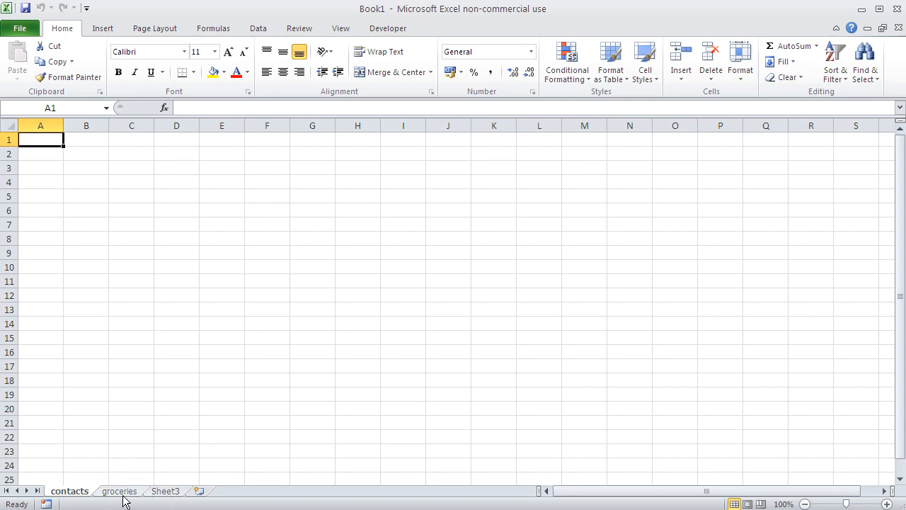
pyautogui.click(201, 492)
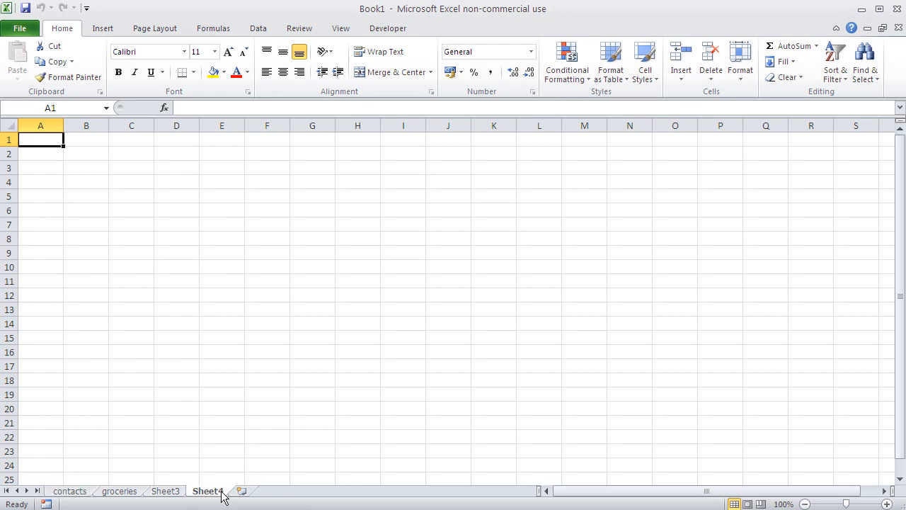
pyautogui.click(238, 491)
pyautogui.click(287, 491)
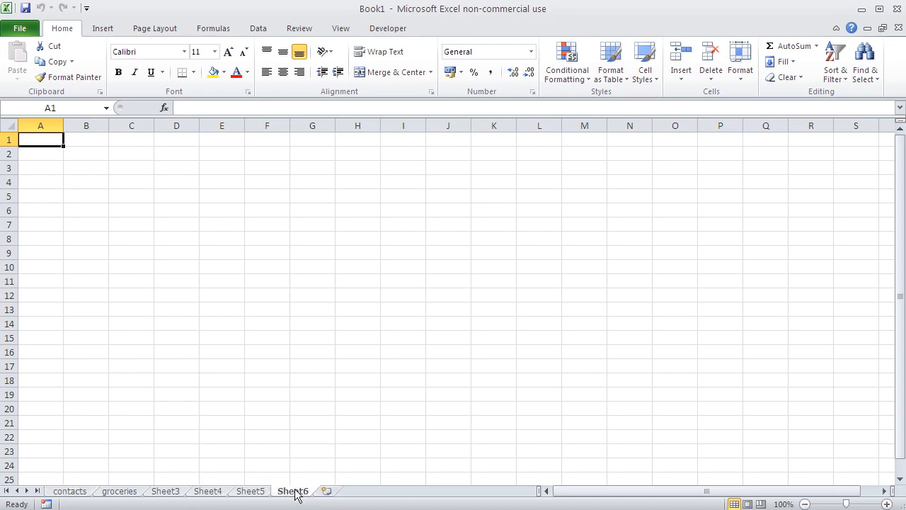
pyautogui.click(326, 491)
pyautogui.click(373, 492)
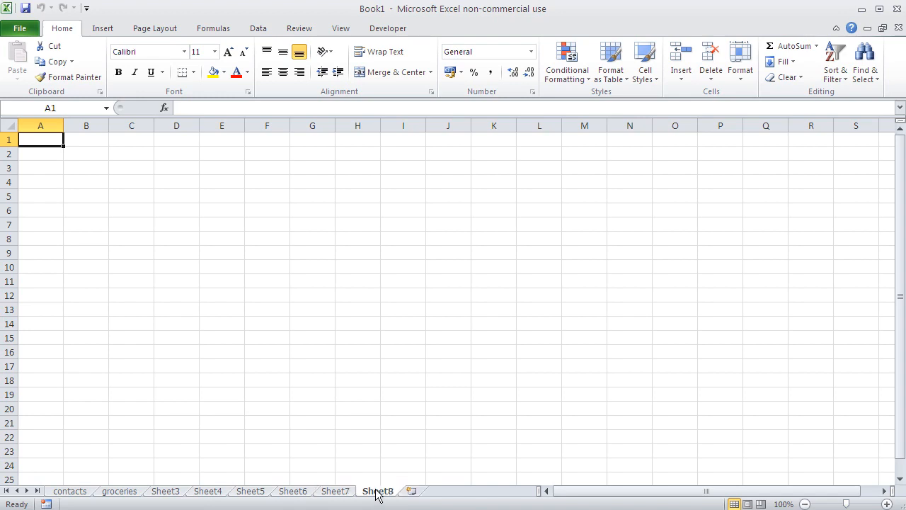
pyautogui.click(415, 492)
pyautogui.click(455, 491)
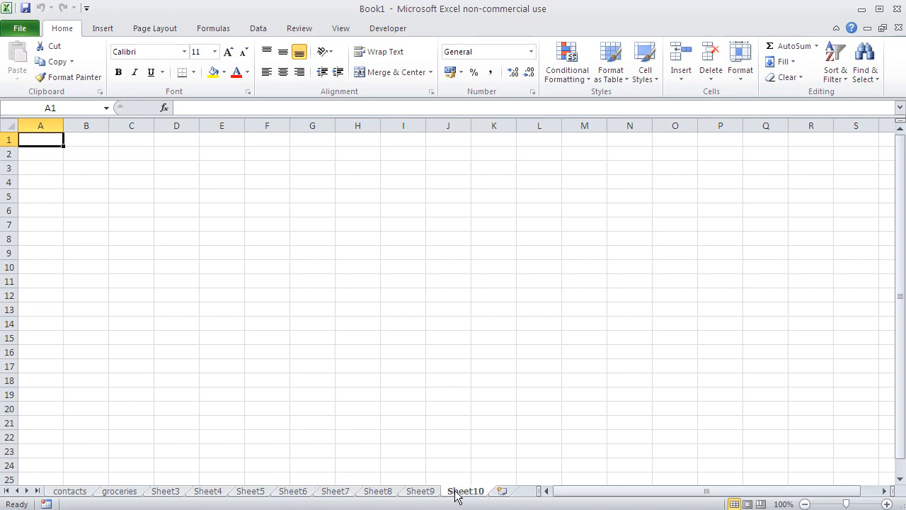
pyautogui.click(509, 491)
pyautogui.click(509, 491)
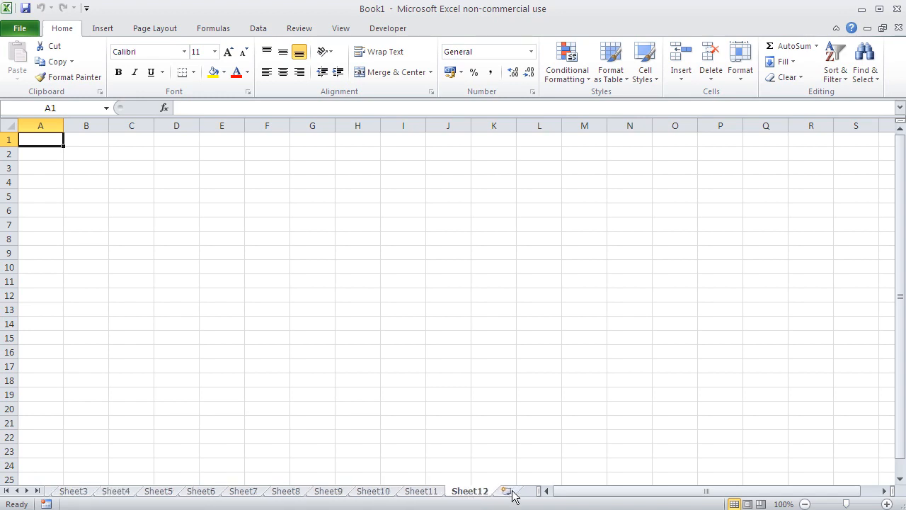
pyautogui.click(509, 491)
pyautogui.click(510, 491)
pyautogui.click(514, 491)
pyautogui.click(482, 491)
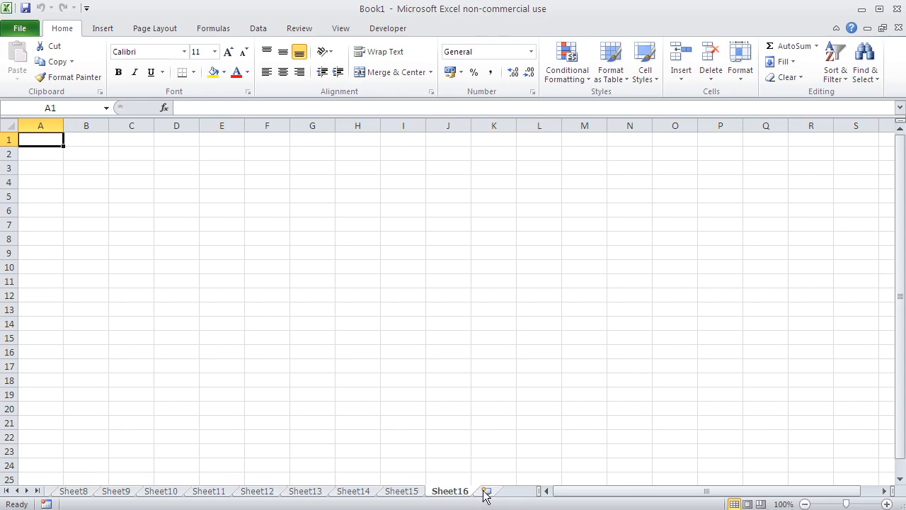
pyautogui.click(487, 492)
pyautogui.click(493, 492)
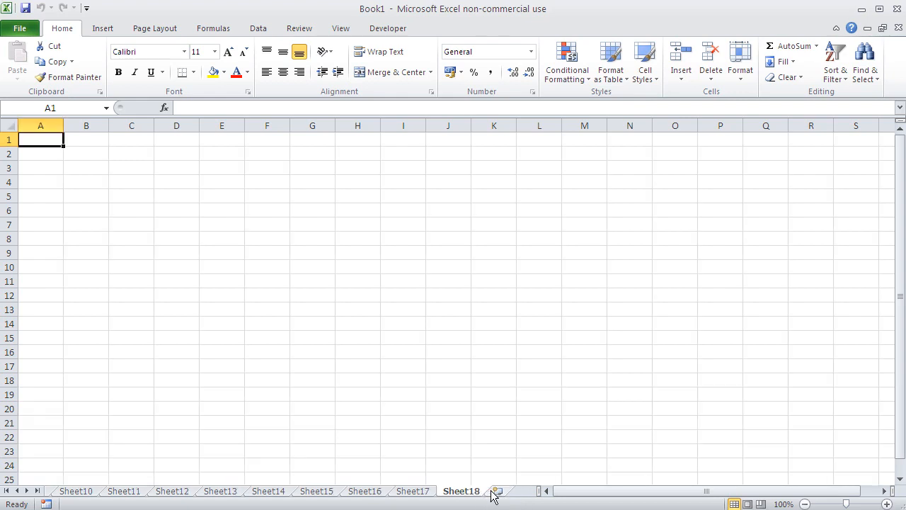
# Browse the sheet tabs backward and forward, including jumps to the first and the last tab.
pyautogui.click(17, 491)
pyautogui.click(17, 491)
pyautogui.click(17, 490)
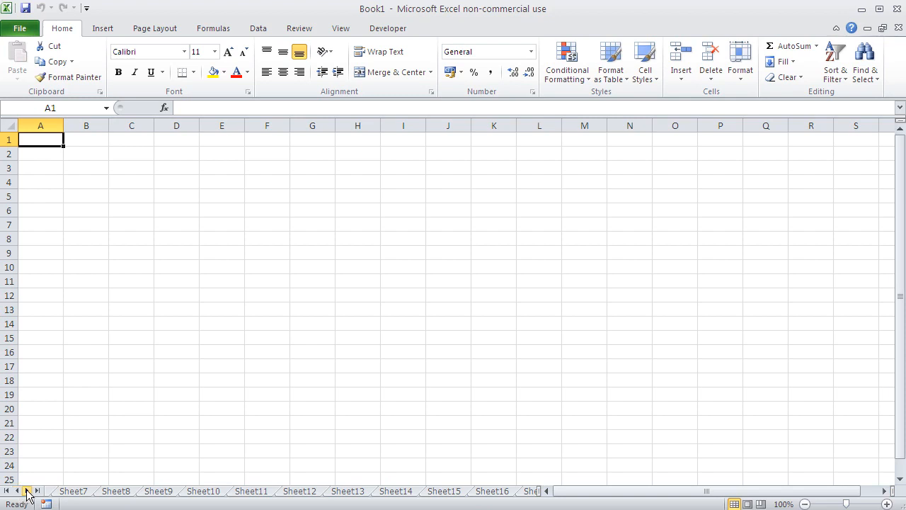
pyautogui.click(27, 491)
pyautogui.click(27, 491)
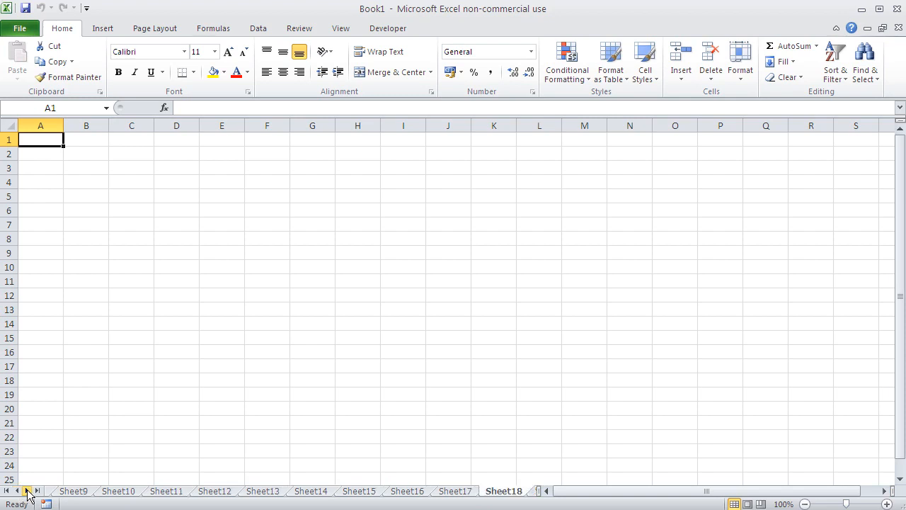
pyautogui.click(27, 491)
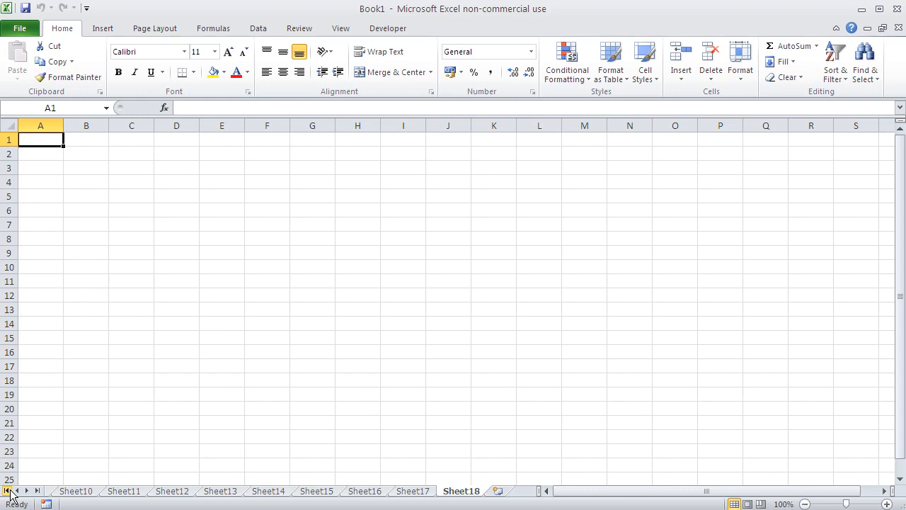
pyautogui.click(7, 490)
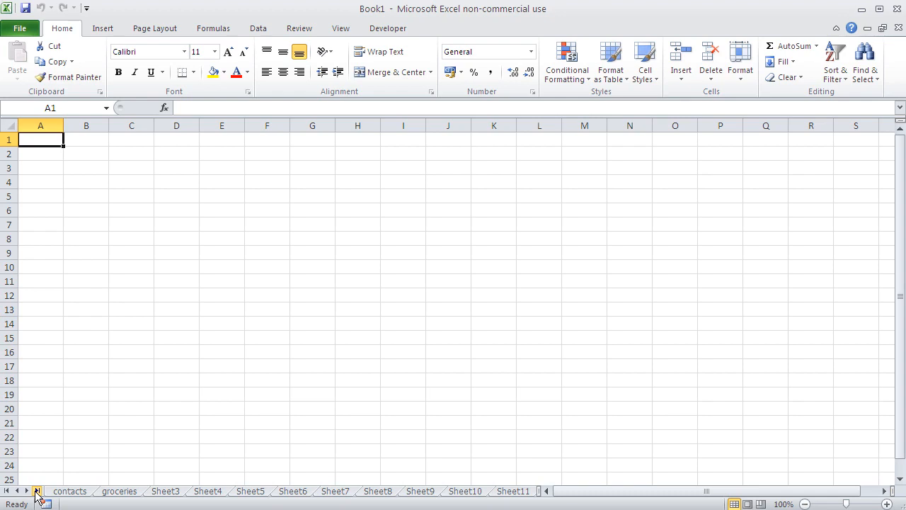
pyautogui.click(37, 491)
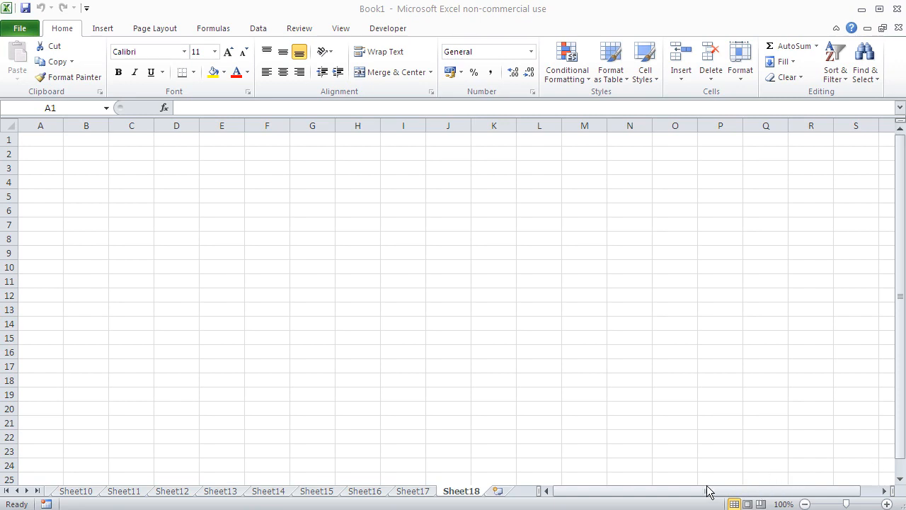
# Shrink the sheet tab area until only four tabs fit, and widen it beyond its original size.
pyautogui.moveTo(649, 492); pyautogui.dragTo(729, 494)
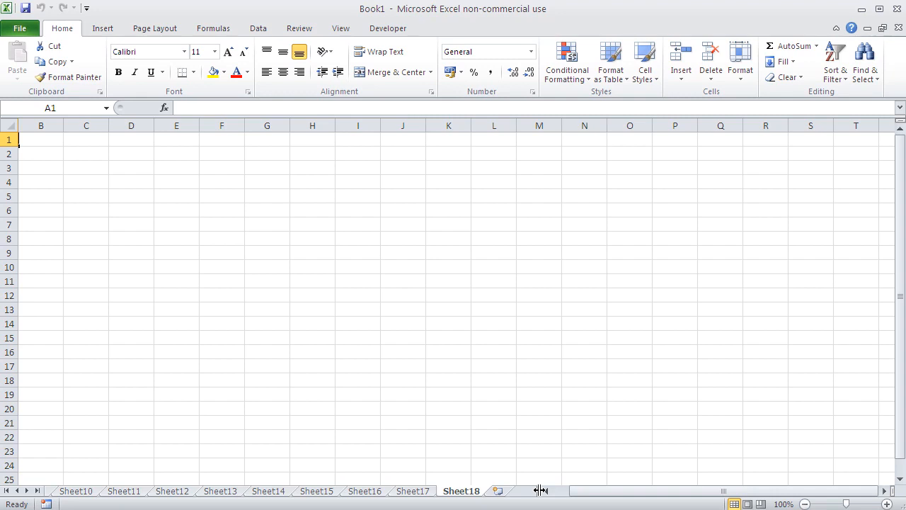
pyautogui.moveTo(540, 490); pyautogui.dragTo(248, 490)
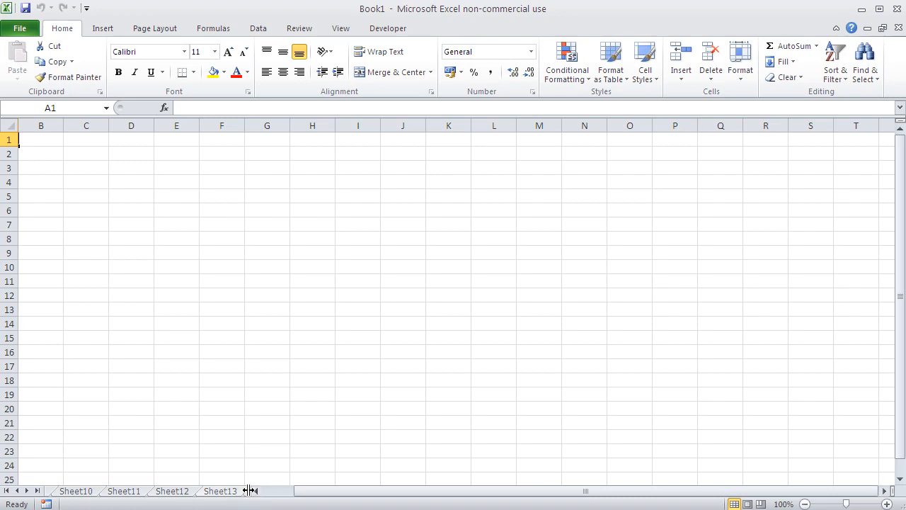
pyautogui.moveTo(249, 490); pyautogui.dragTo(622, 490)
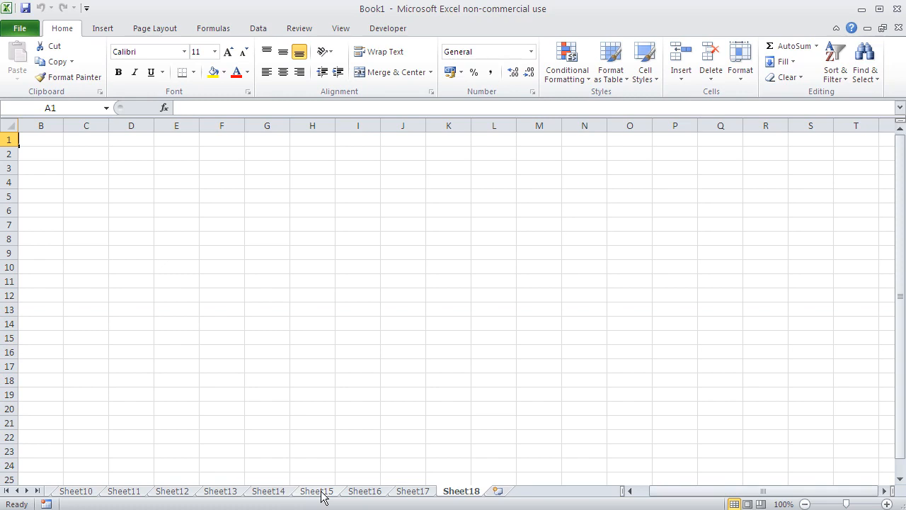
# Shrink the sheet tab area to two tabs, advance to the last sheets, and widen the area again.
pyautogui.moveTo(623, 490); pyautogui.dragTo(152, 490)
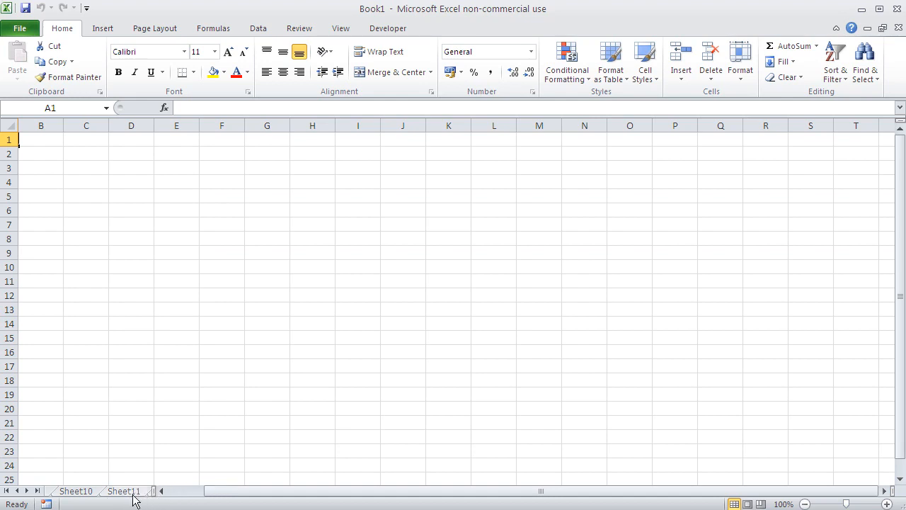
pyautogui.click(27, 491)
pyautogui.click(26, 490)
pyautogui.click(27, 491)
pyautogui.click(27, 491)
pyautogui.click(27, 491)
pyautogui.moveTo(152, 490); pyautogui.dragTo(615, 490)
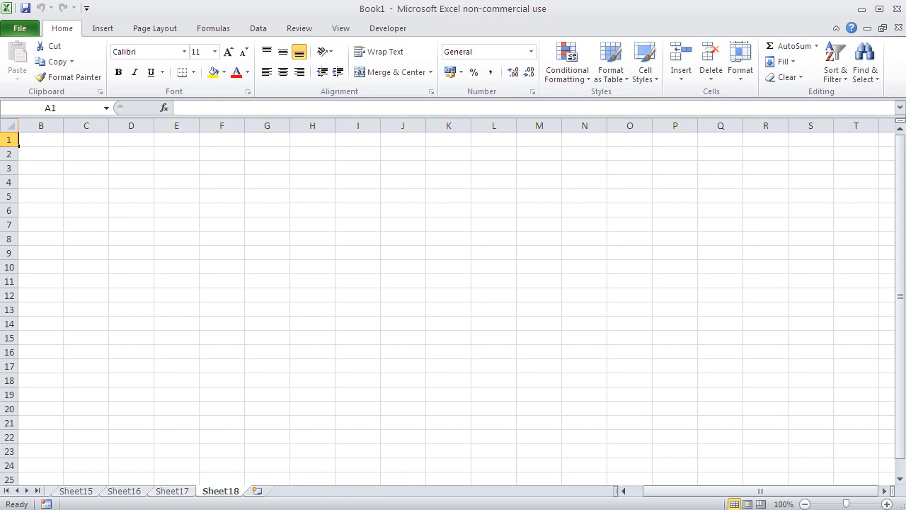
# Delete the worksheet Sheet10 from the workbook.
pyautogui.moveTo(17, 491); pyautogui.dragTo(17, 491)
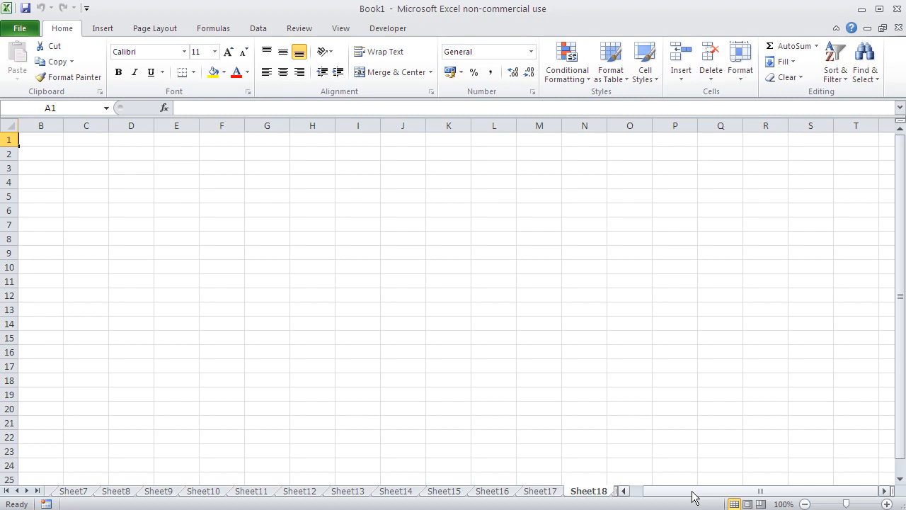
pyautogui.rightClick(206, 491)
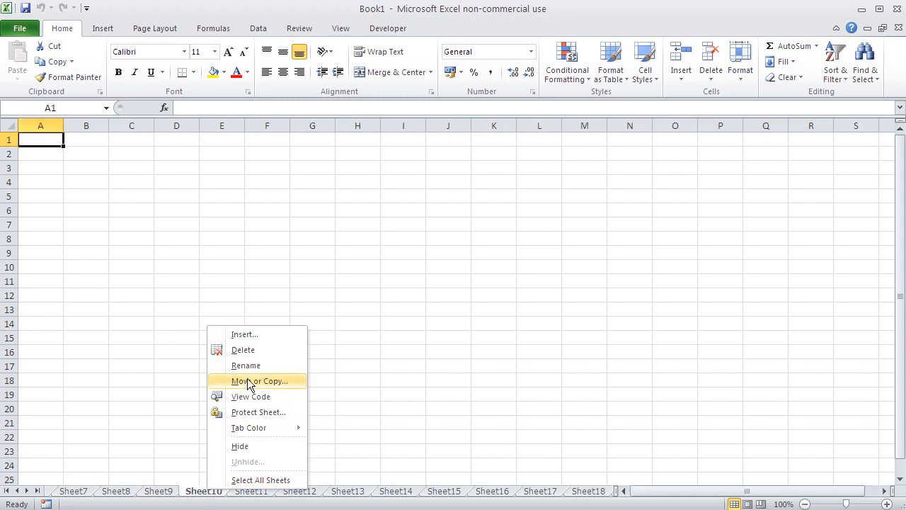
pyautogui.click(249, 350)
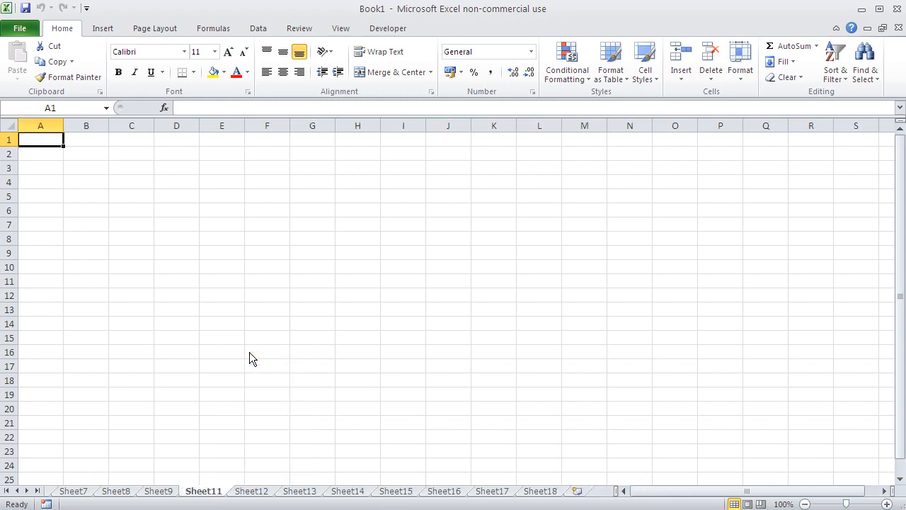
# Delete the worksheet Sheet11 from the workbook.
pyautogui.rightClick(217, 497)
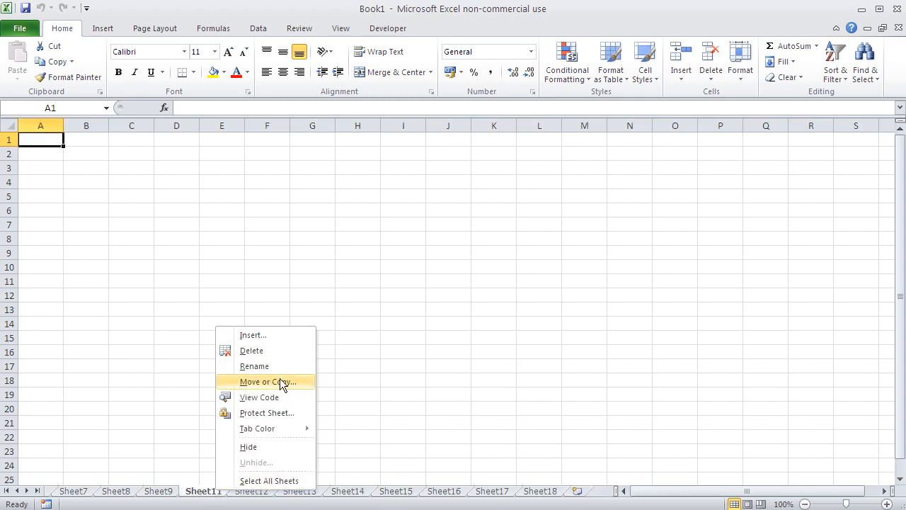
pyautogui.click(276, 355)
pyautogui.click(276, 353)
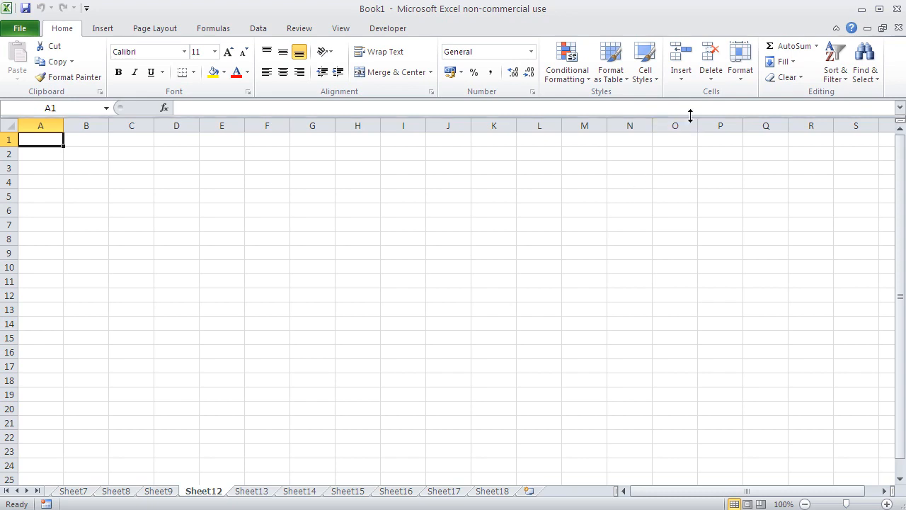
# Delete the worksheets Sheet12 and Sheet13 from the workbook.
pyautogui.click(711, 80)
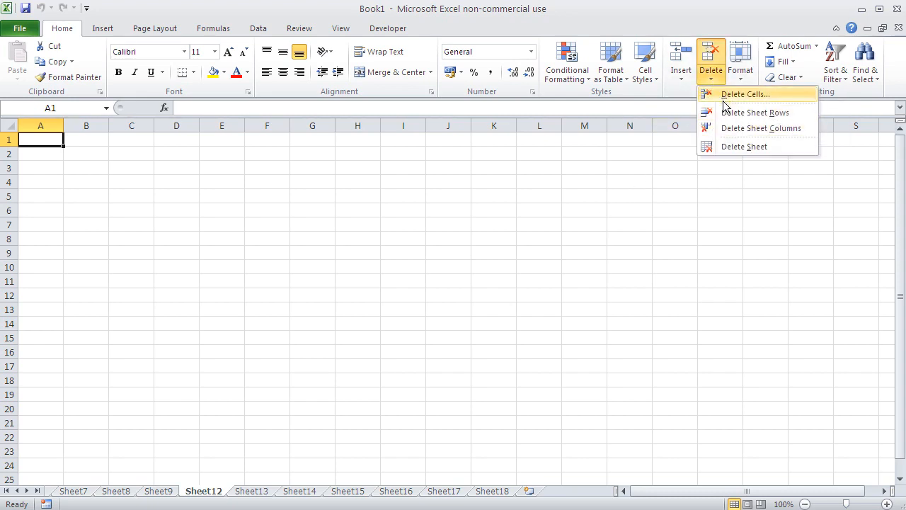
pyautogui.click(729, 150)
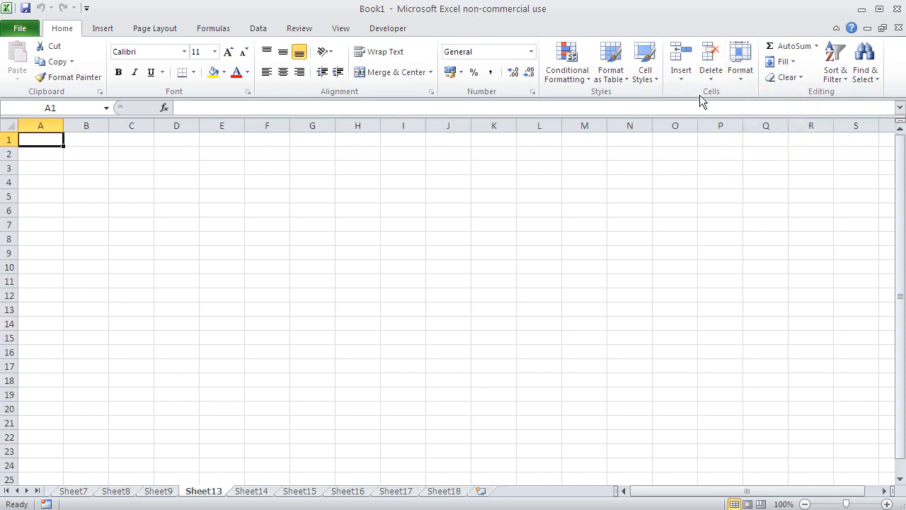
pyautogui.click(711, 78)
pyautogui.click(710, 146)
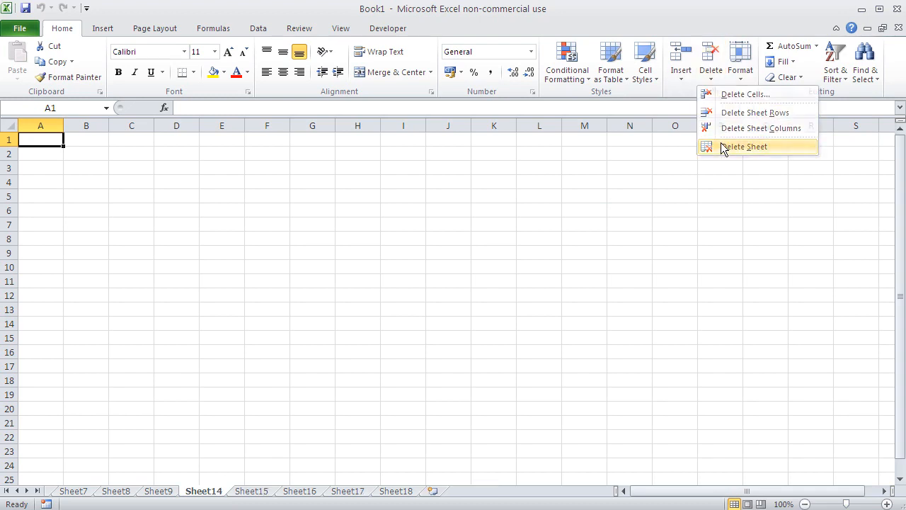
pyautogui.click(587, 256)
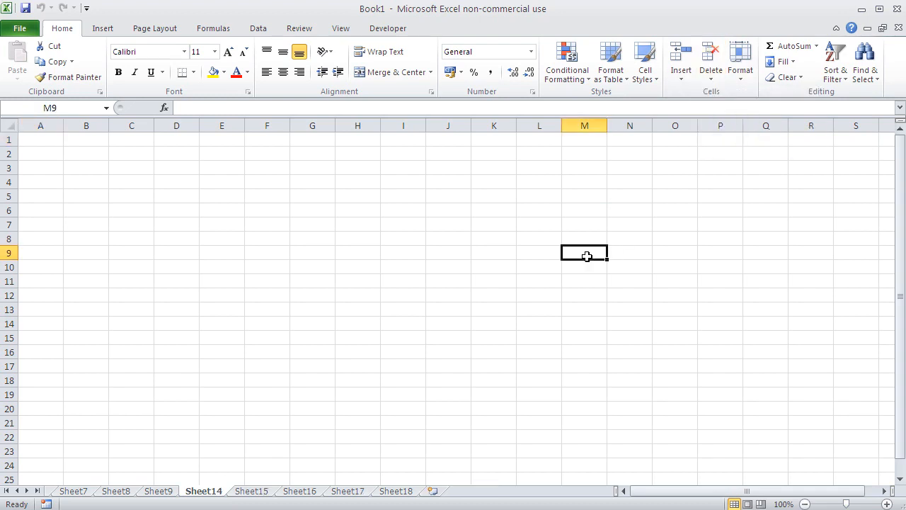
# Bring the first sheet tabs into view, switch between the contacts and groceries sheets, and end on contacts.
pyautogui.click(6, 490)
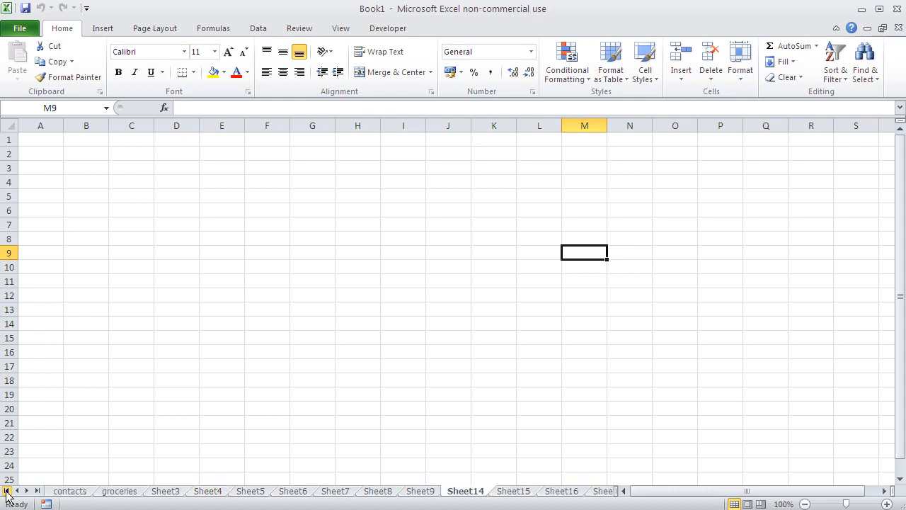
pyautogui.click(76, 490)
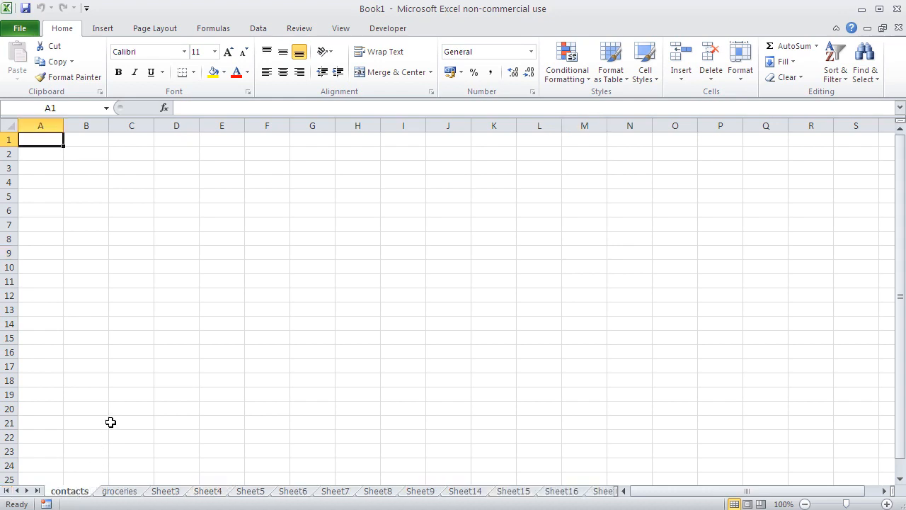
pyautogui.click(125, 492)
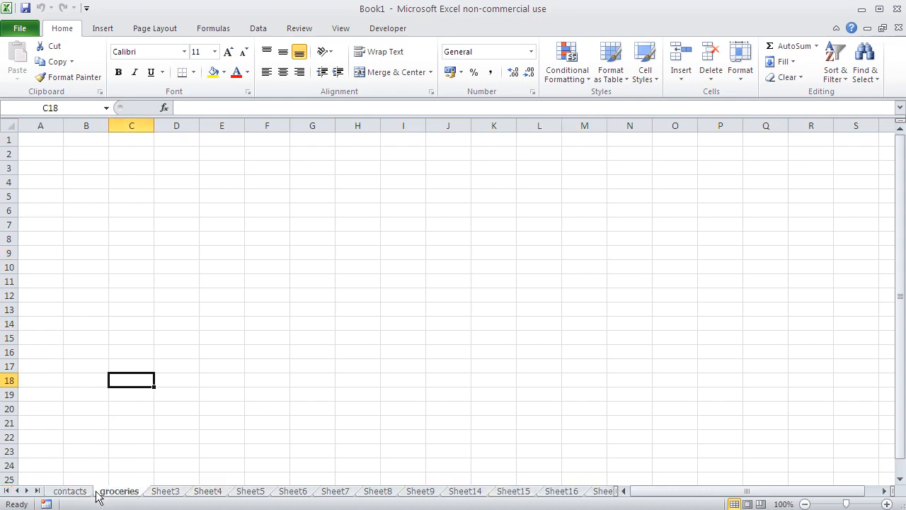
pyautogui.click(81, 492)
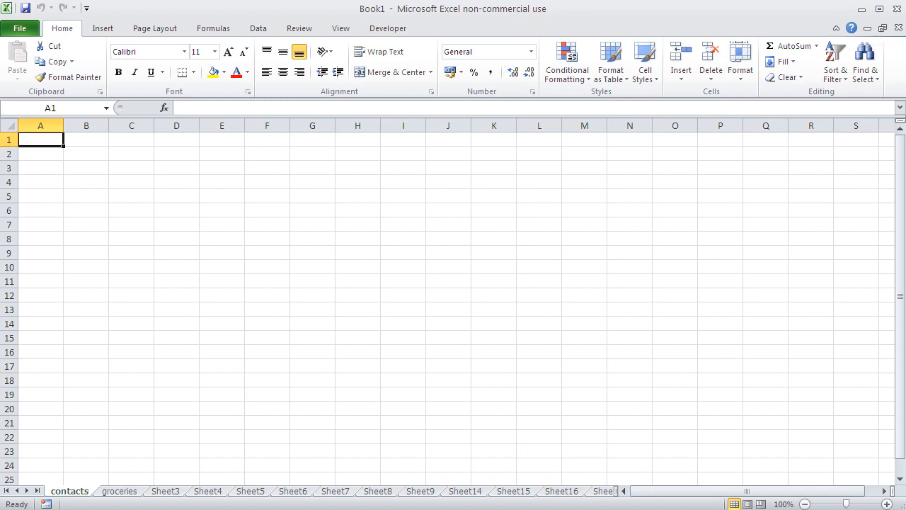
# Select several cells in turn on the contacts sheet, including D4, F8, H8 and D8, to check each cell's address.
pyautogui.click(173, 183)
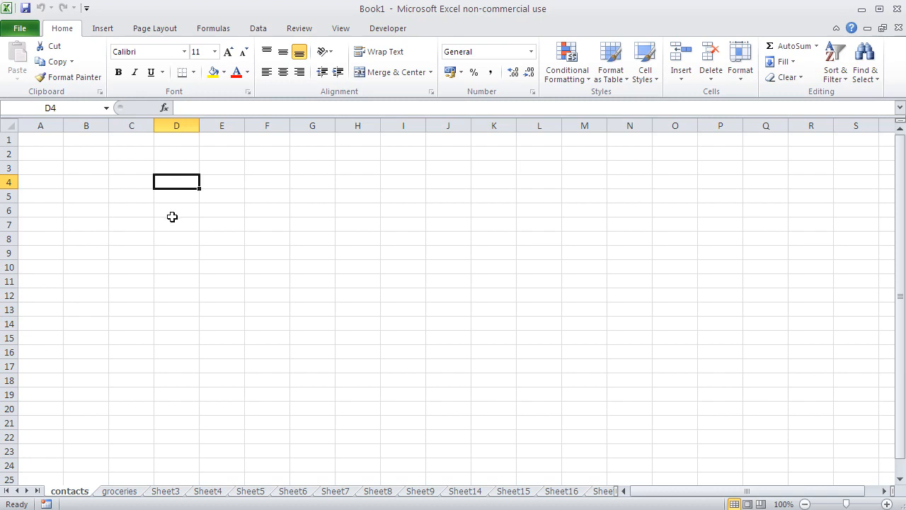
pyautogui.click(172, 216)
pyautogui.click(172, 183)
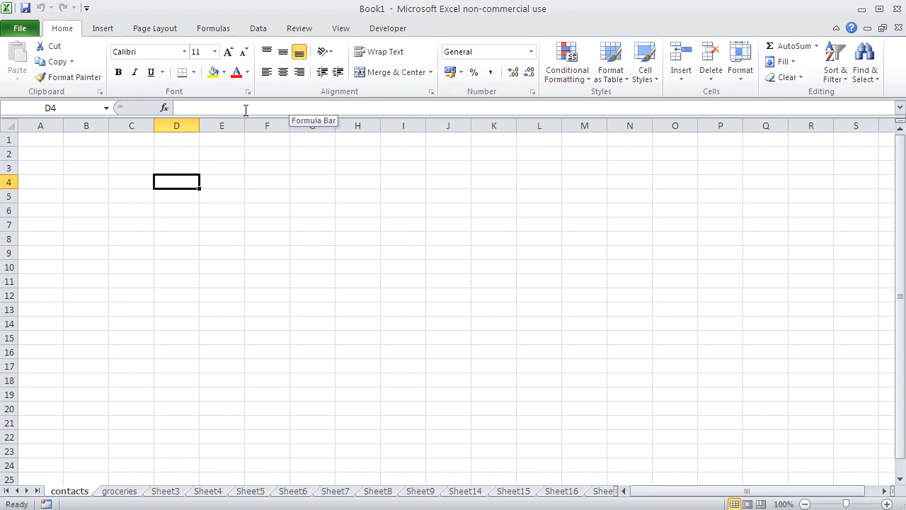
pyautogui.click(276, 241)
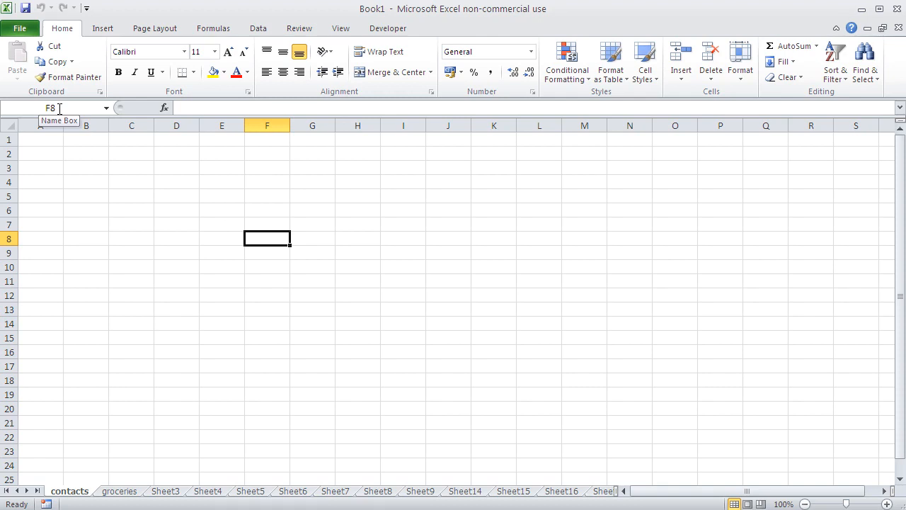
pyautogui.click(371, 236)
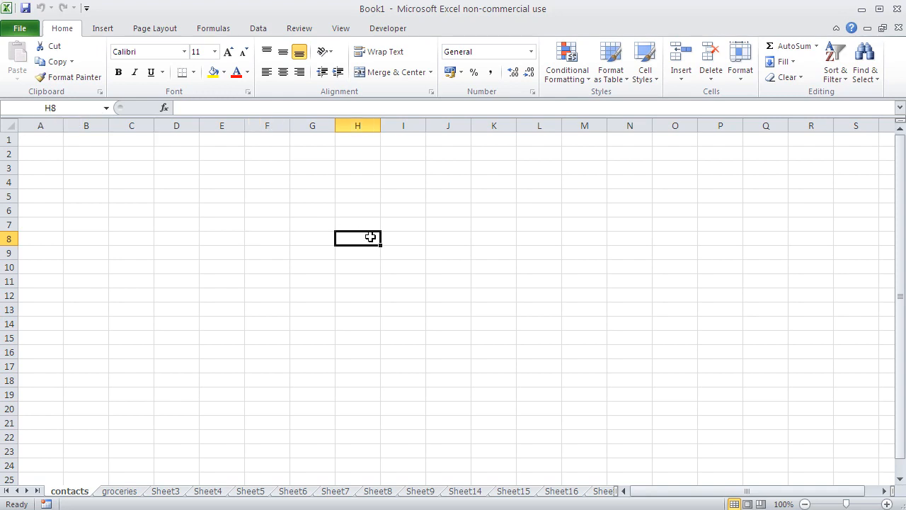
pyautogui.click(161, 237)
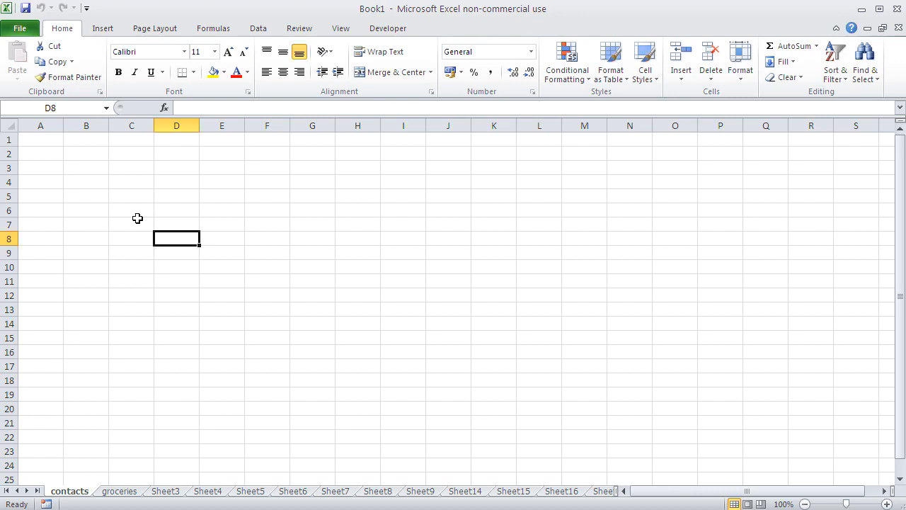
# Enter the header Name in A1 and the two contacts' first names in A2 and A3.
pyautogui.click(52, 139)
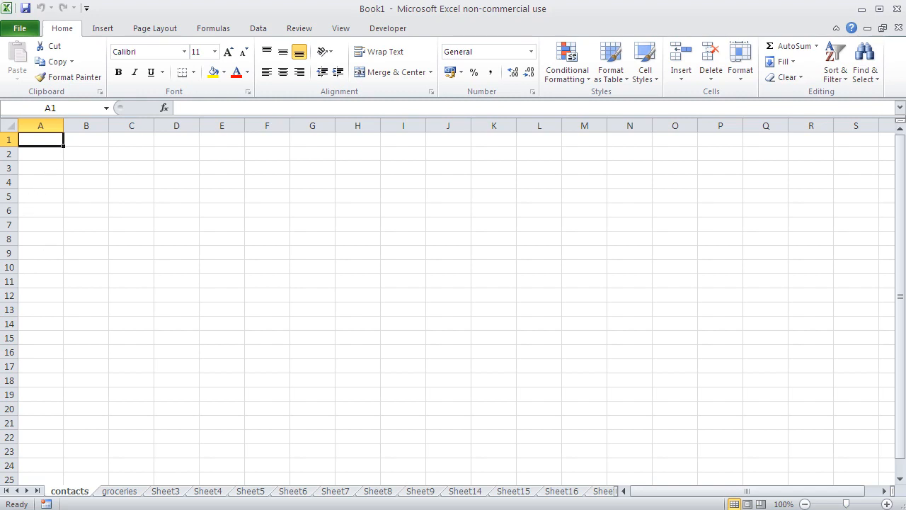
pyautogui.write('Name')
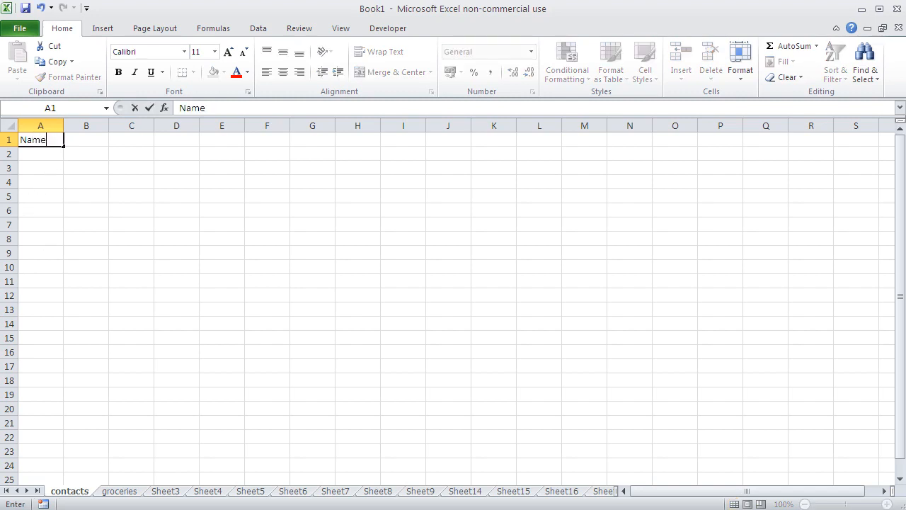
pyautogui.press('Return')
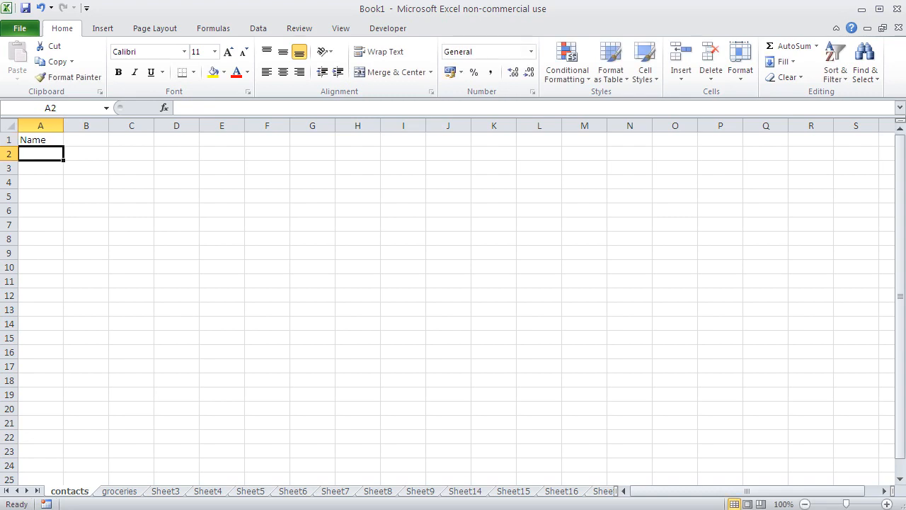
pyautogui.write('Henry')
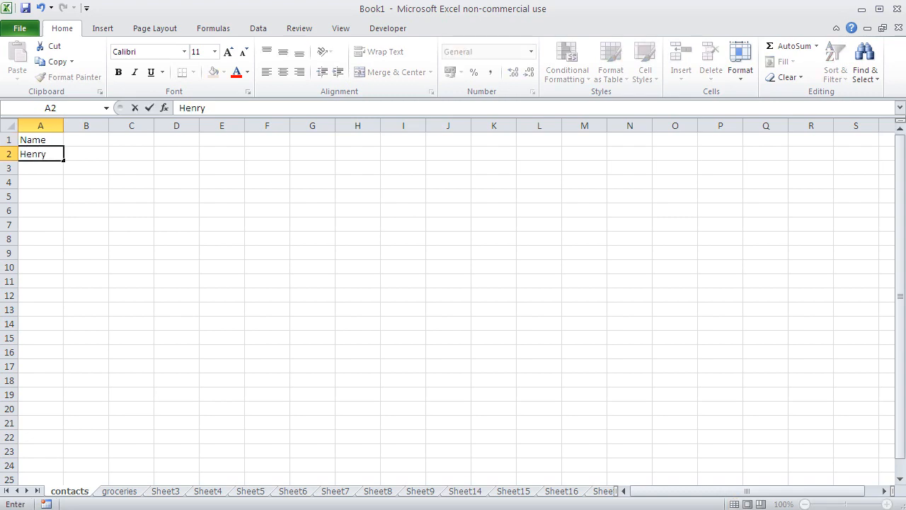
pyautogui.press('Return')
pyautogui.write('Alfred')
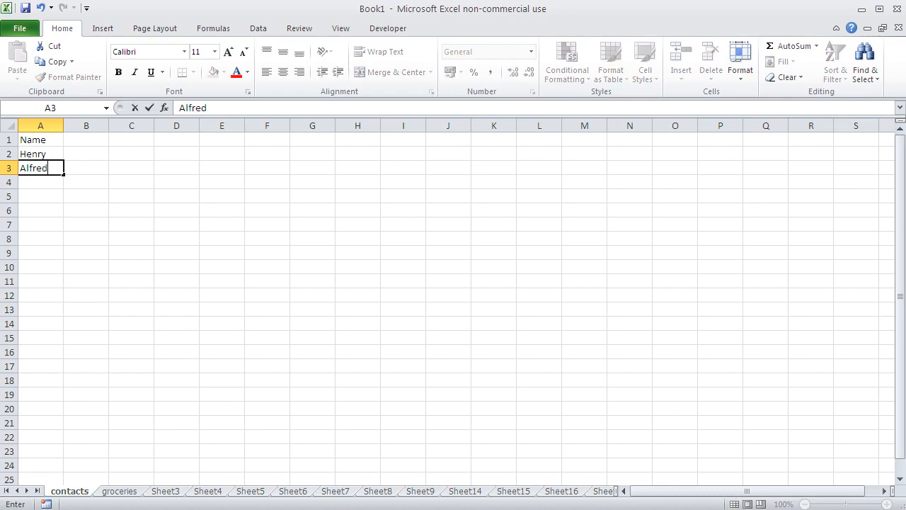
pyautogui.press('Tab')
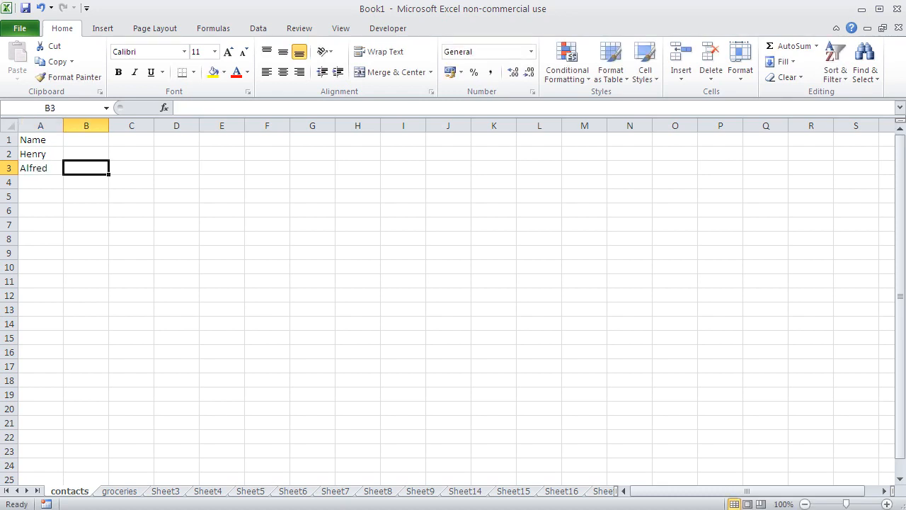
# Enter the second contact's surname in B3 and move the selection up to B2.
pyautogui.write('Bra')
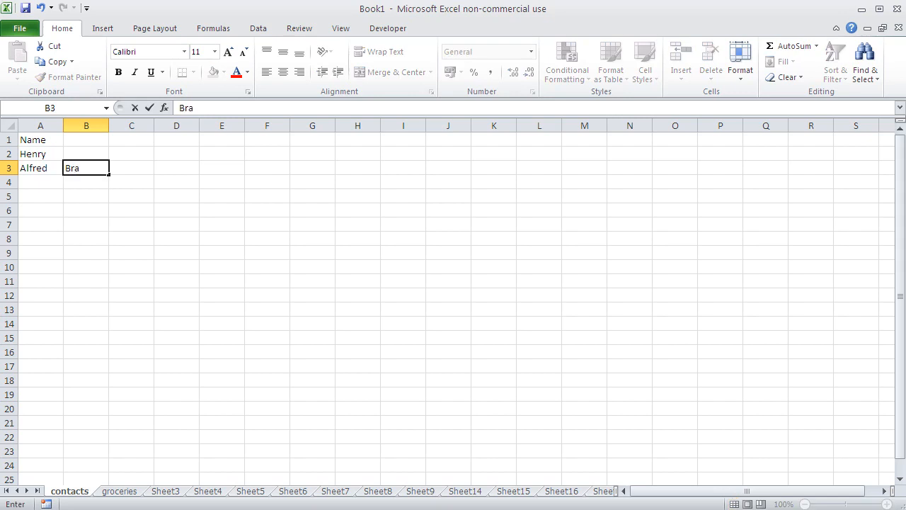
pyautogui.press('BackSpace')
pyautogui.write('awn')
pyautogui.press('Up')
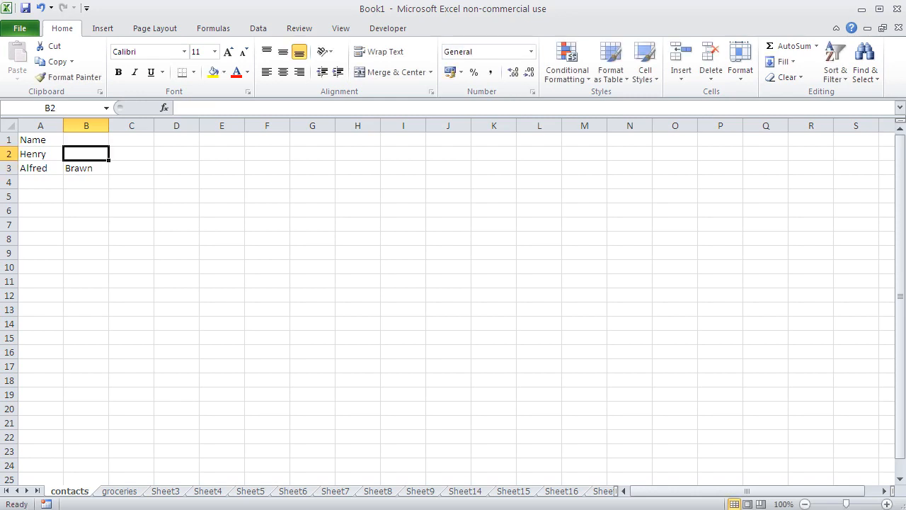
# Move the cell selection through row 3 from B3 to C3 and back to A3.
pyautogui.press('Down')
pyautogui.press('Right')
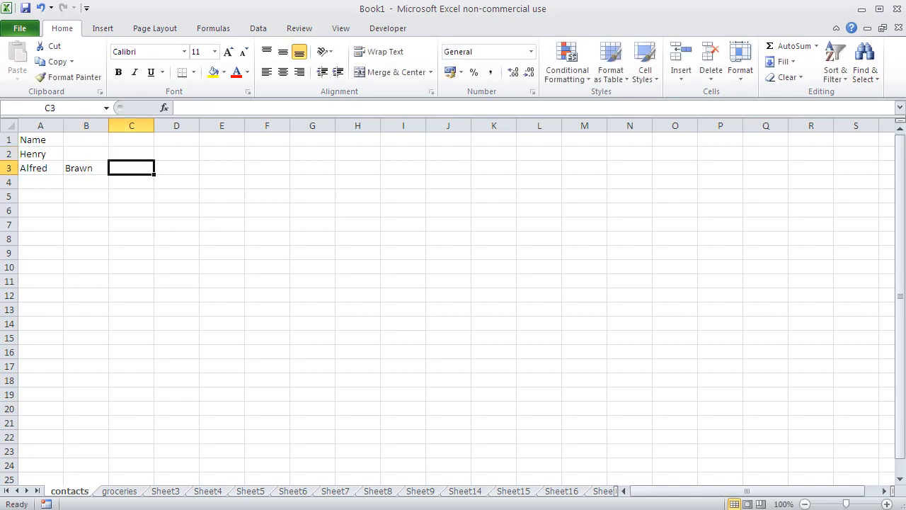
pyautogui.press('Left')
pyautogui.press('Left')
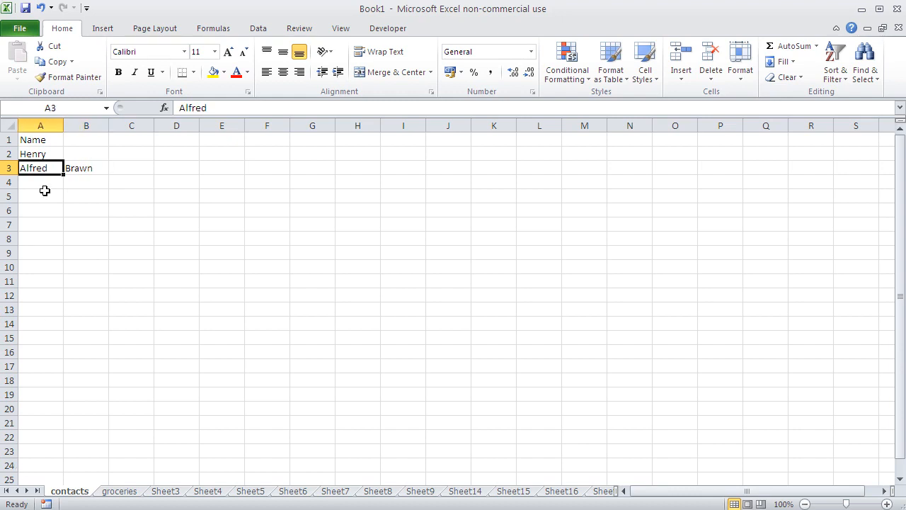
# Enter the first contact's surname in B2 and the header Surname in B1.
pyautogui.click(67, 158)
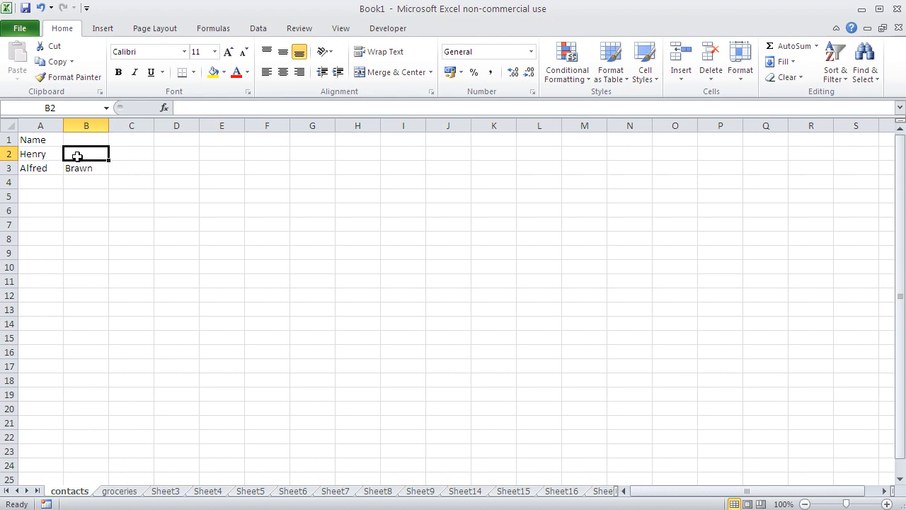
pyautogui.write('Smith')
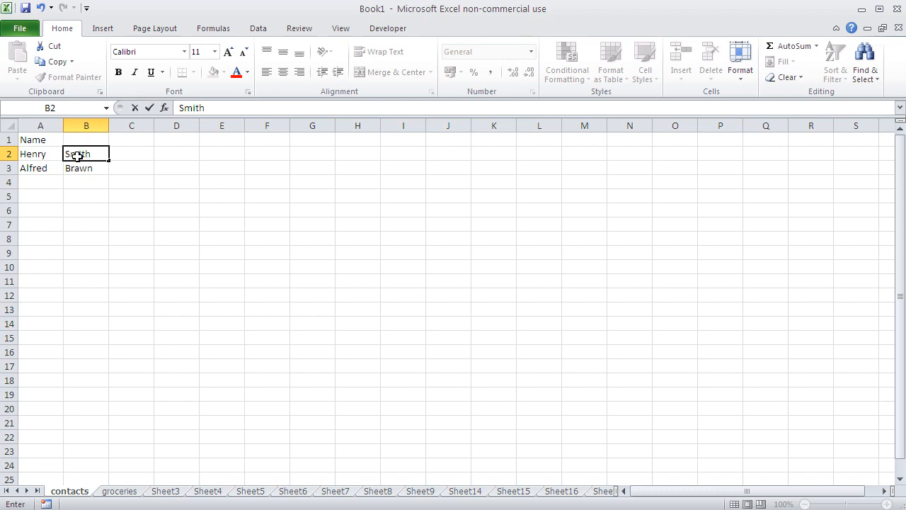
pyautogui.press('Up')
pyautogui.write('Surname')
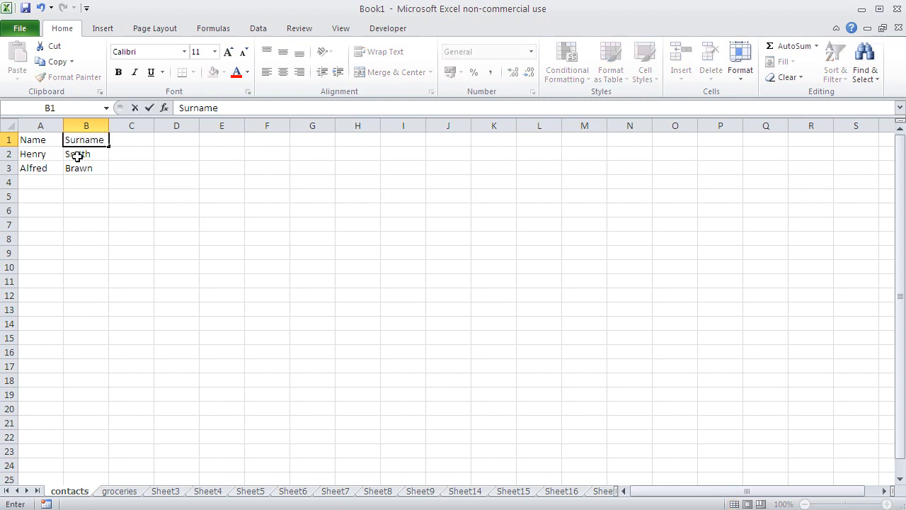
pyautogui.press('Return')
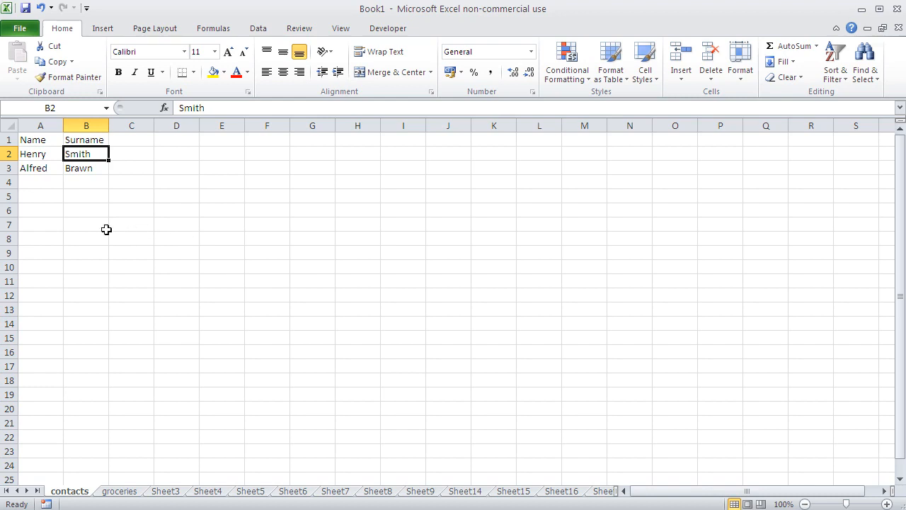
# Replace the header in A1 with First Name.
pyautogui.click(41, 141)
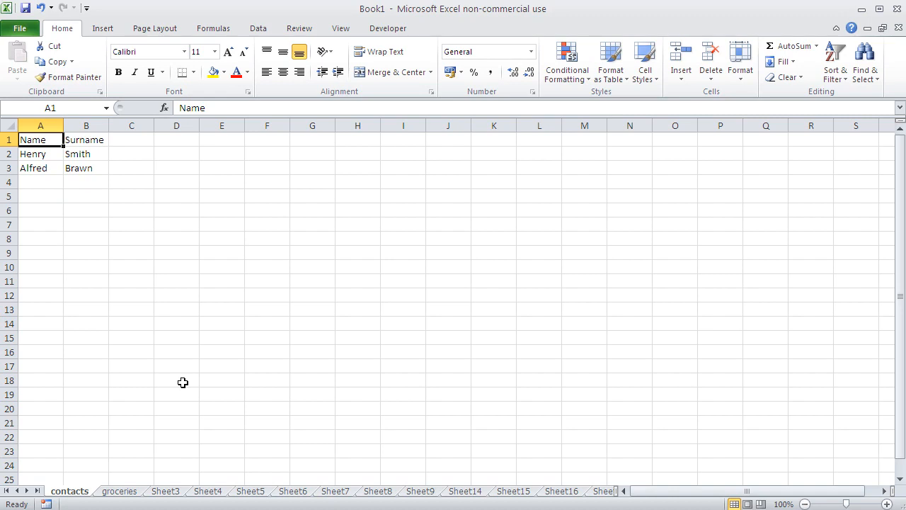
pyautogui.write('g')
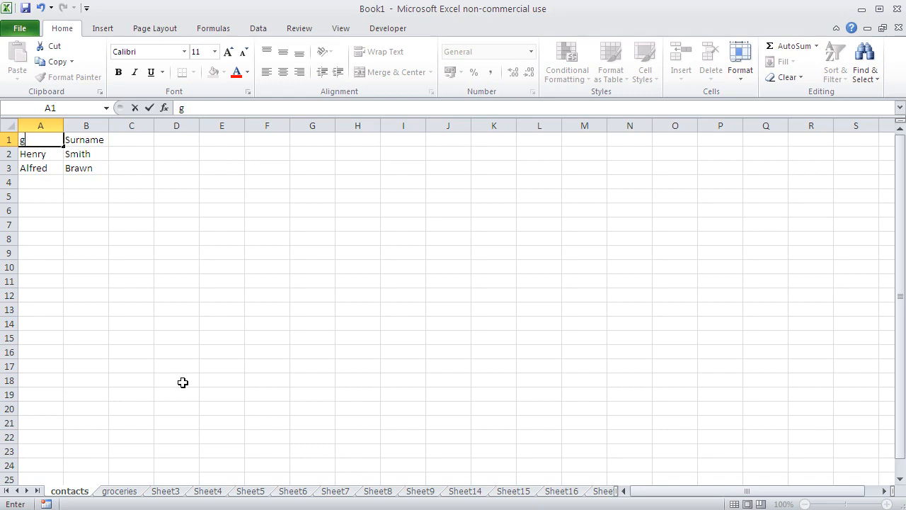
pyautogui.press('BackSpace')
pyautogui.write('First Name')
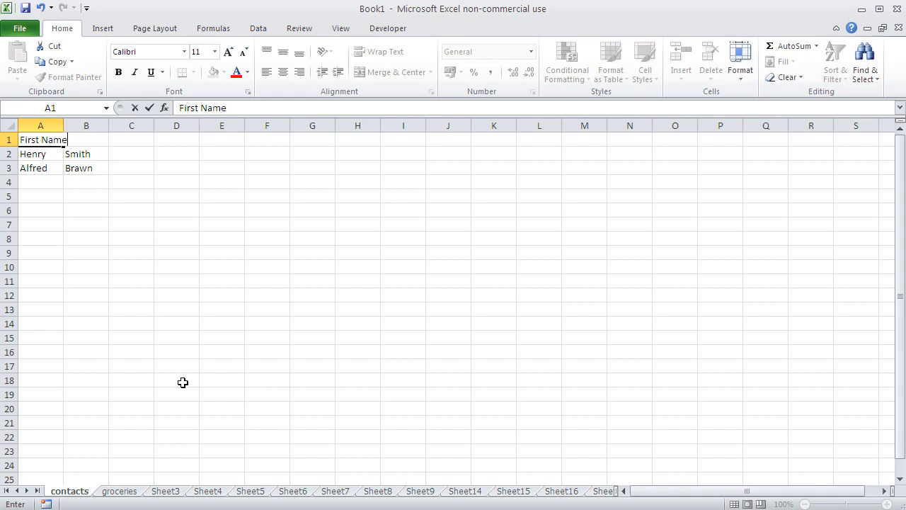
pyautogui.press('Return')
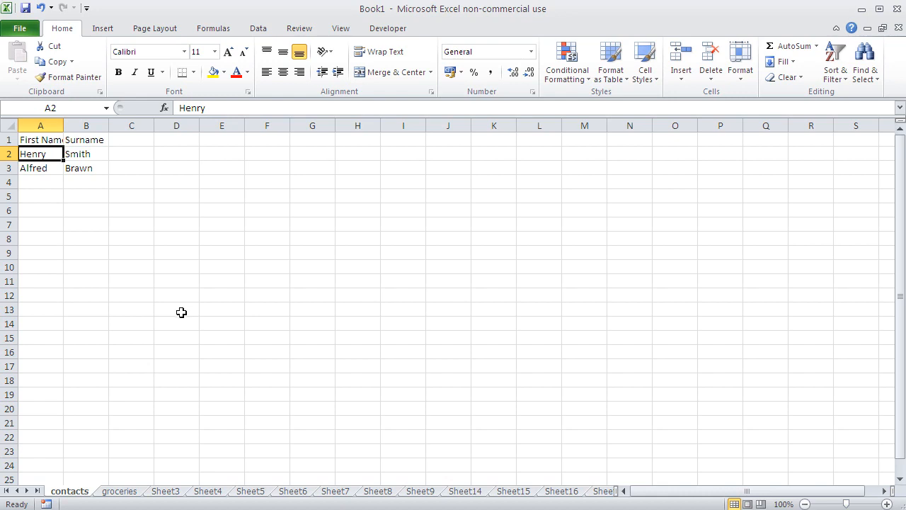
# Edit the first contact's first name in A2, replacing only its second and third letters with "ar".
pyautogui.doubleClick(37, 154)
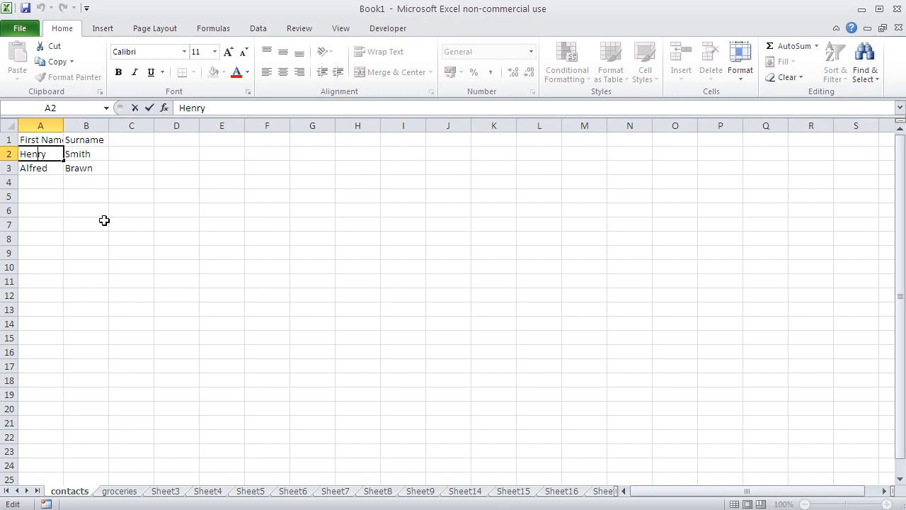
pyautogui.press('BackSpace')
pyautogui.press('BackSpace')
pyautogui.write('ar')
pyautogui.press('Return')
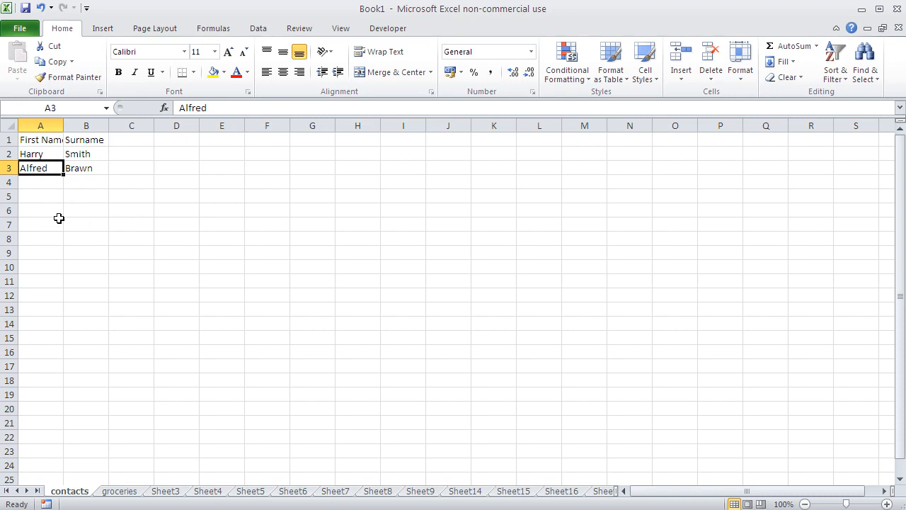
# Append the letter "o" to the second contact's first name in A3.
pyautogui.click(69, 242)
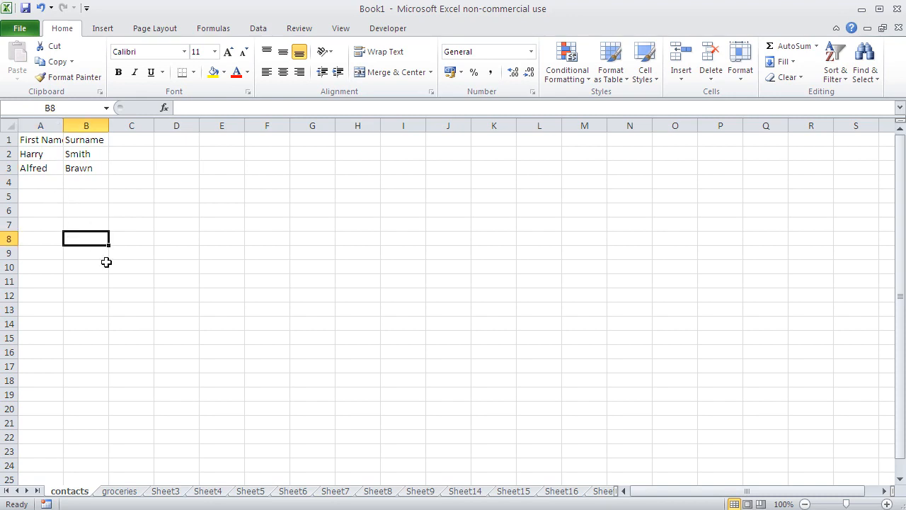
pyautogui.click(41, 171)
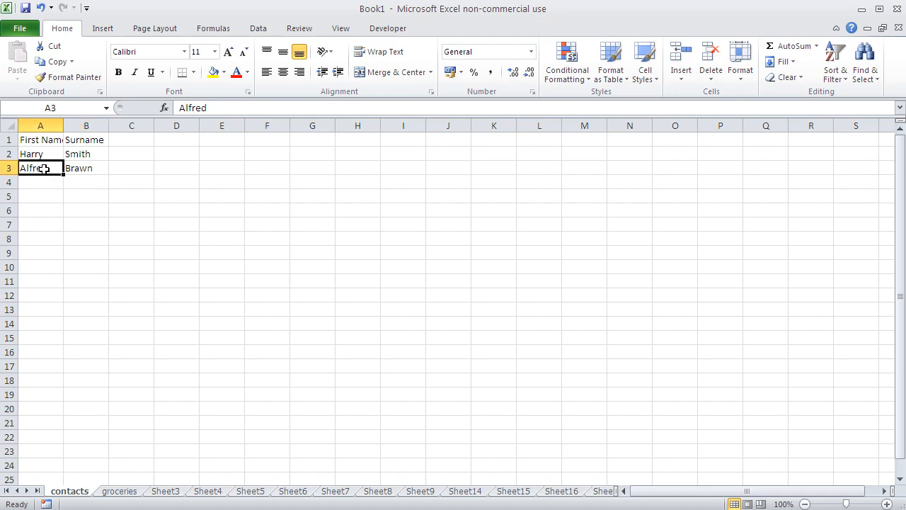
pyautogui.click(228, 108)
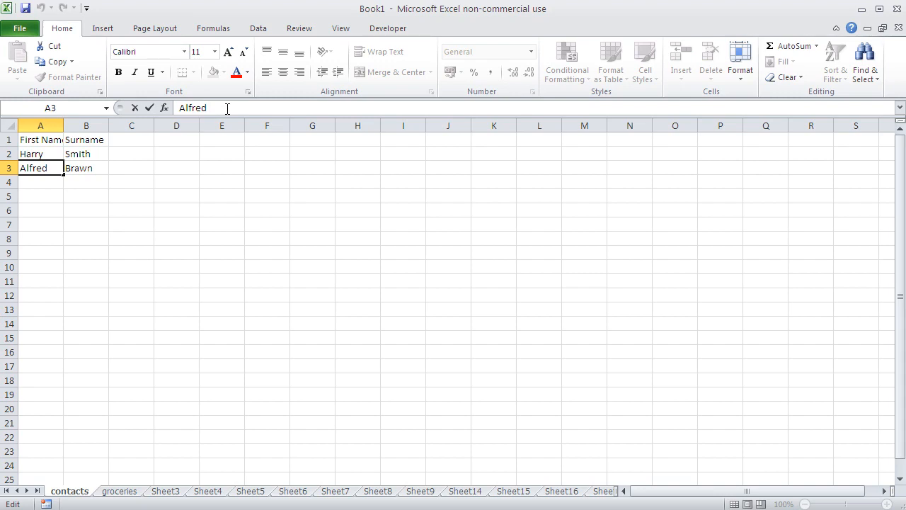
pyautogui.write('o')
pyautogui.press('Return')
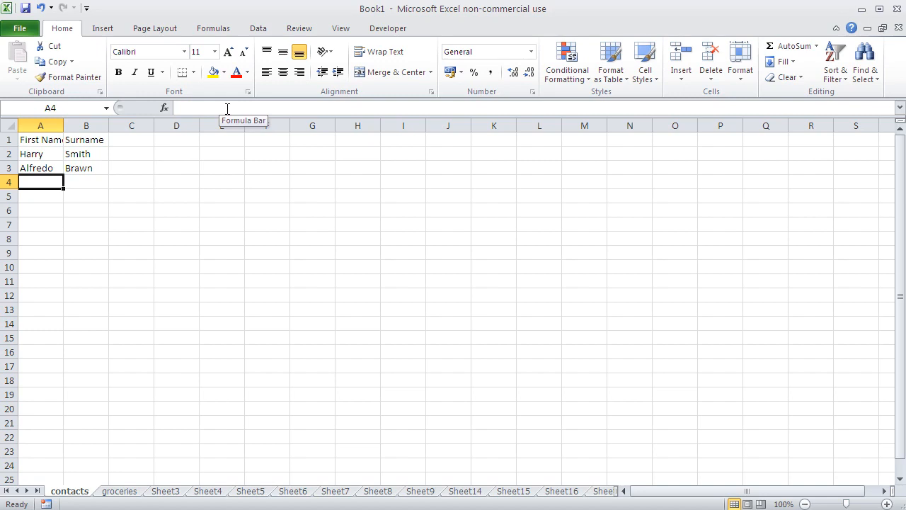
# Replace the third letter of the first contact's surname in B2 with "y".
pyautogui.click(87, 158)
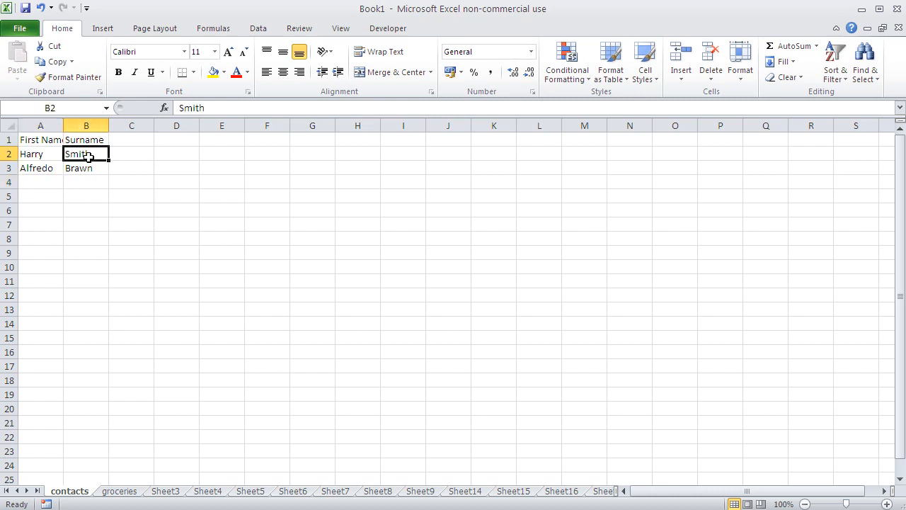
pyautogui.click(195, 108)
pyautogui.press('BackSpace')
pyautogui.write('y')
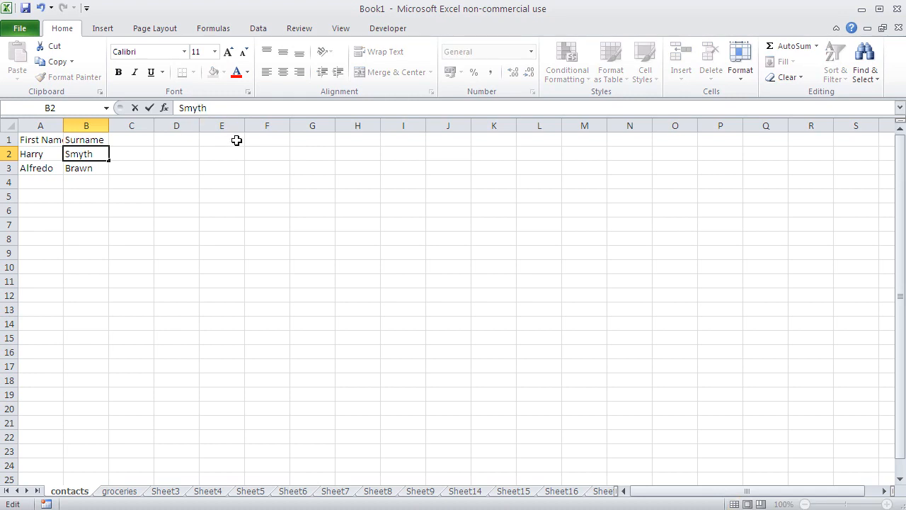
pyautogui.press('Return')
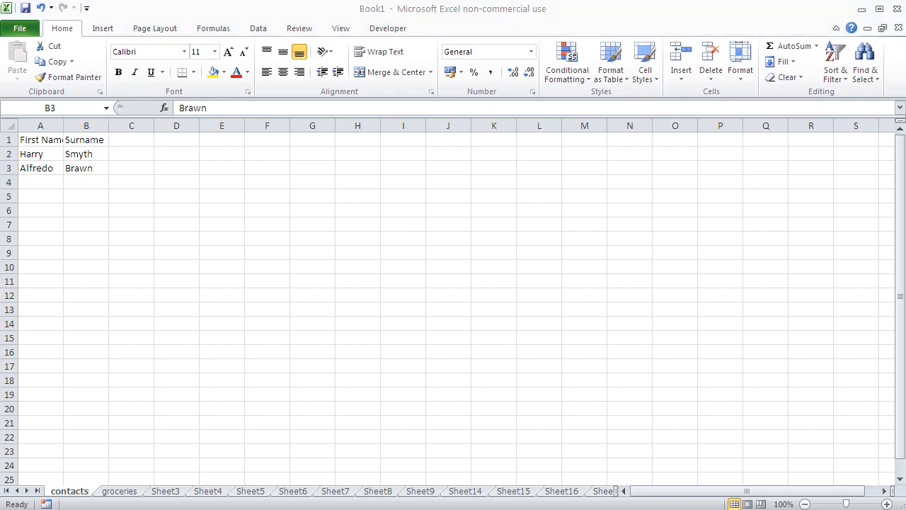
pyautogui.click(57, 189)
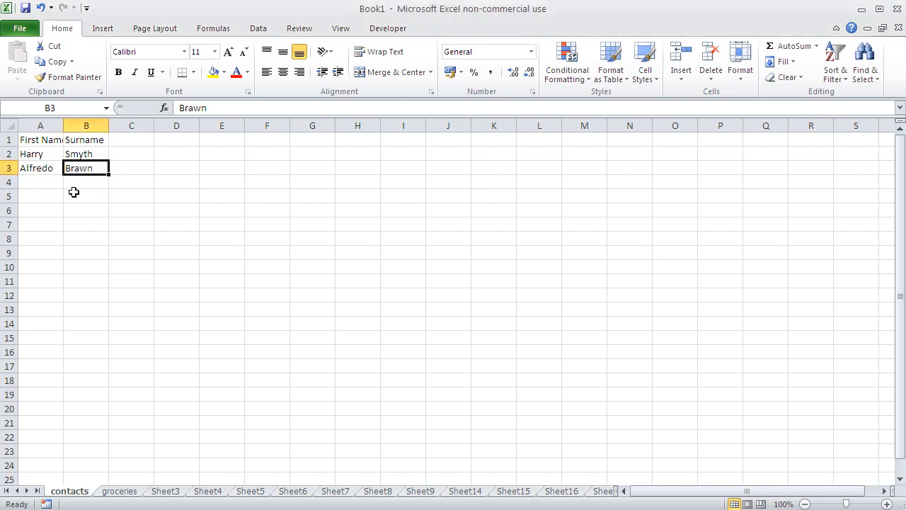
pyautogui.click(44, 140)
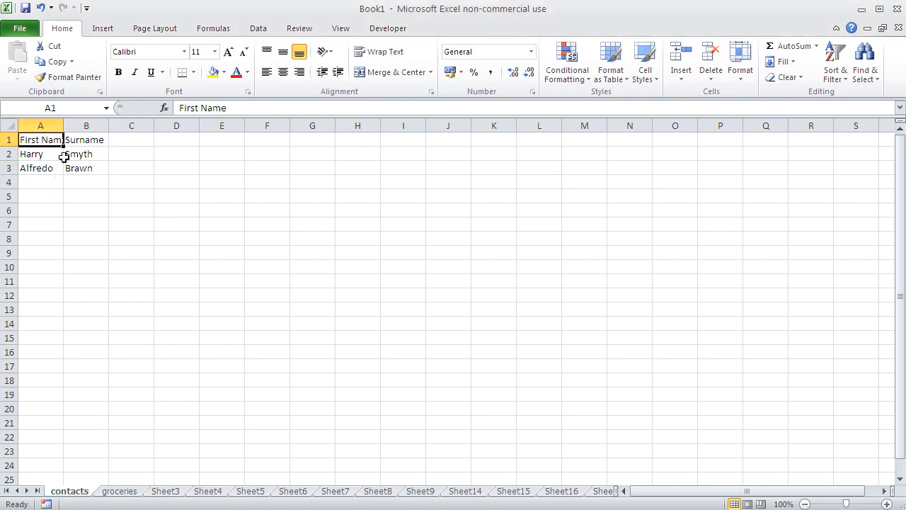
pyautogui.write('gdf')
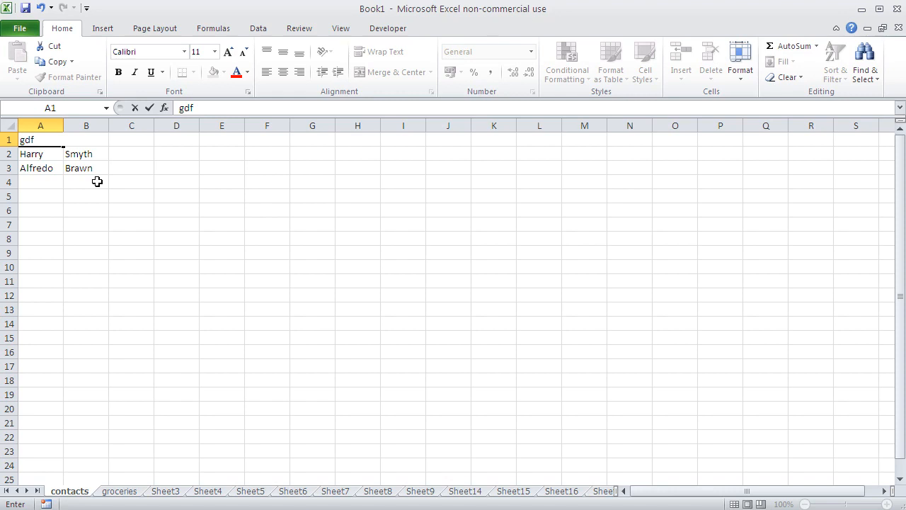
pyautogui.press('Escape')
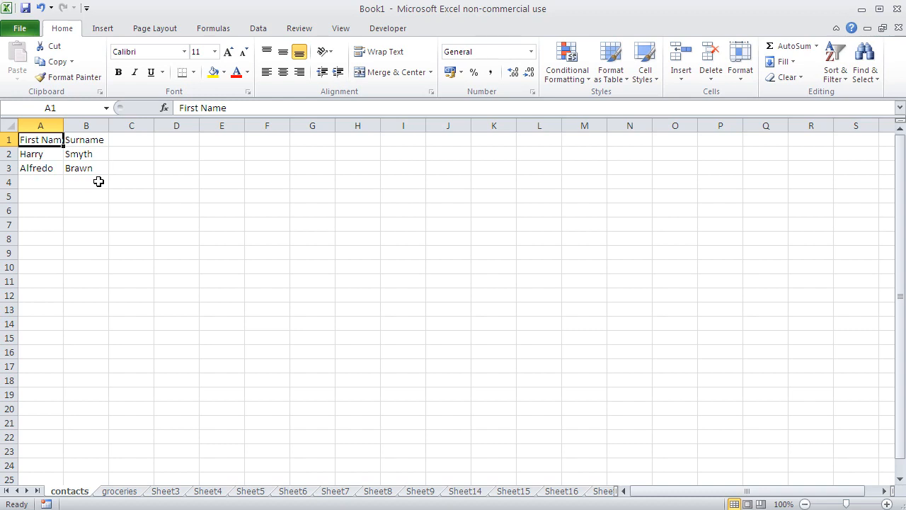
pyautogui.doubleClick(45, 171)
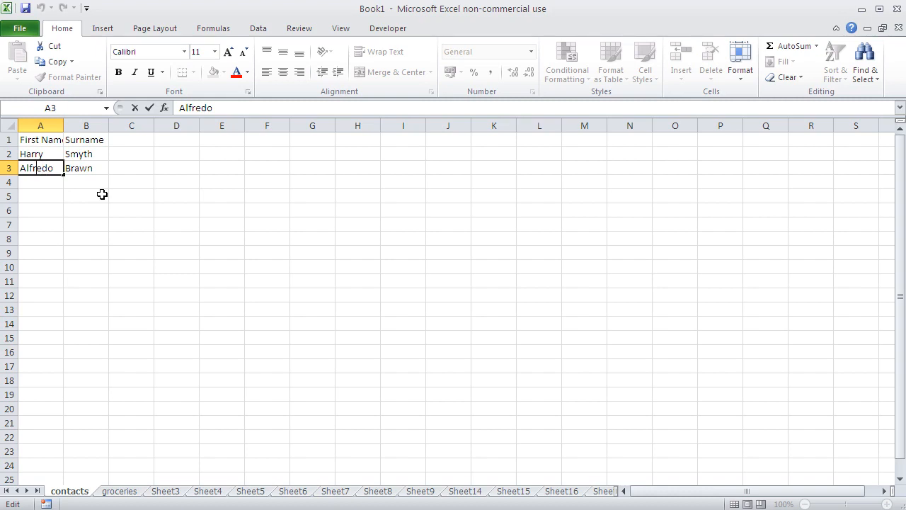
# Edit the first contact's surname in B2, replacing its third letter with "i".
pyautogui.click(89, 154)
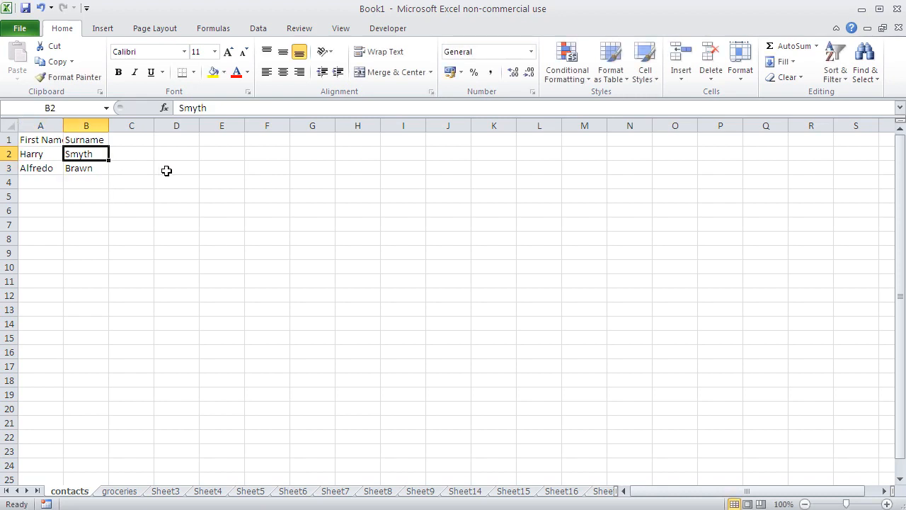
pyautogui.click(193, 108)
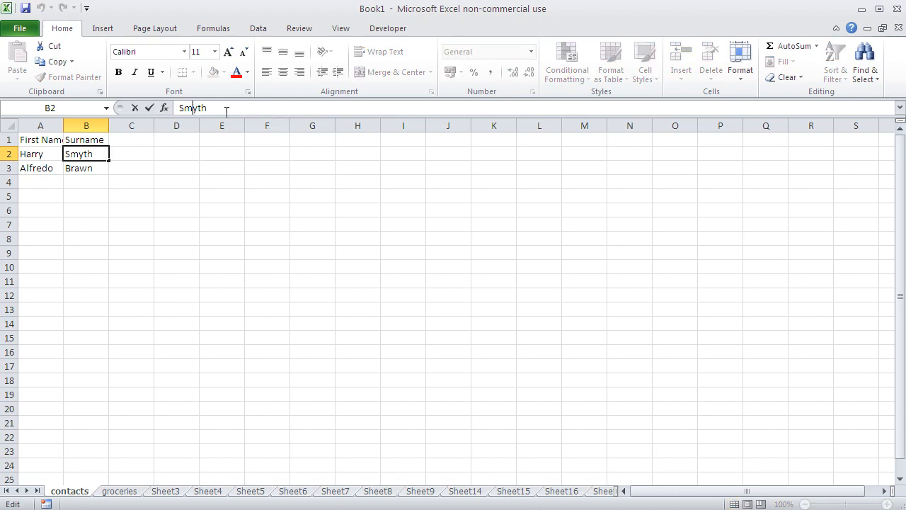
pyautogui.press('Delete')
pyautogui.write('i')
pyautogui.click(221, 168)
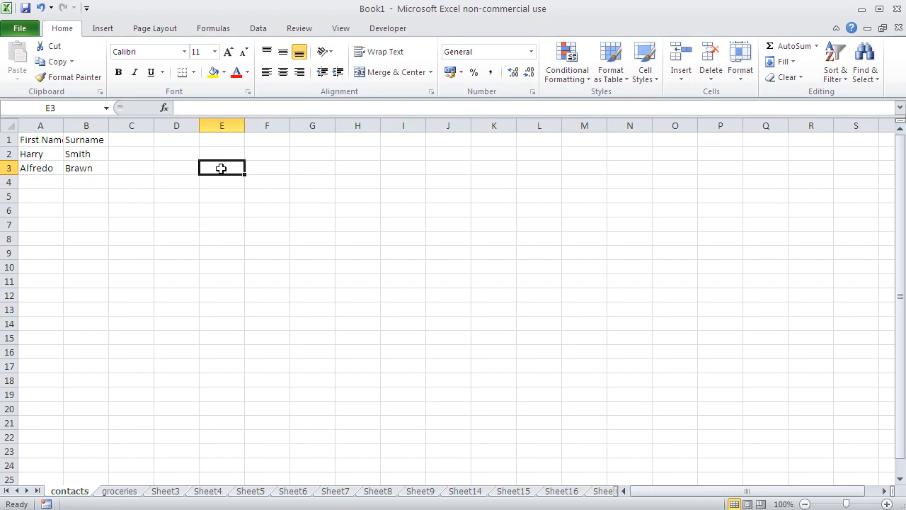
# Save the workbook as "lesson 0" in the Eigene Dateien folder as an Excel Workbook.
pyautogui.click(25, 10)
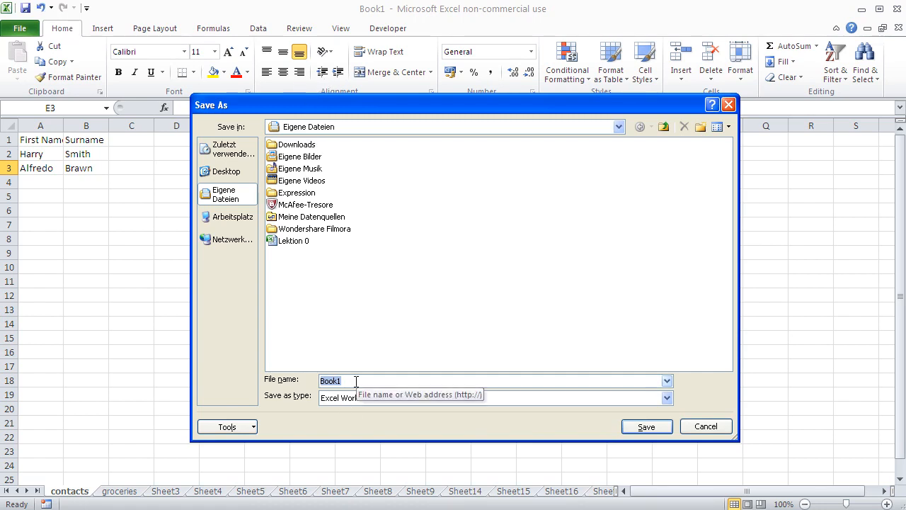
pyautogui.write('less')
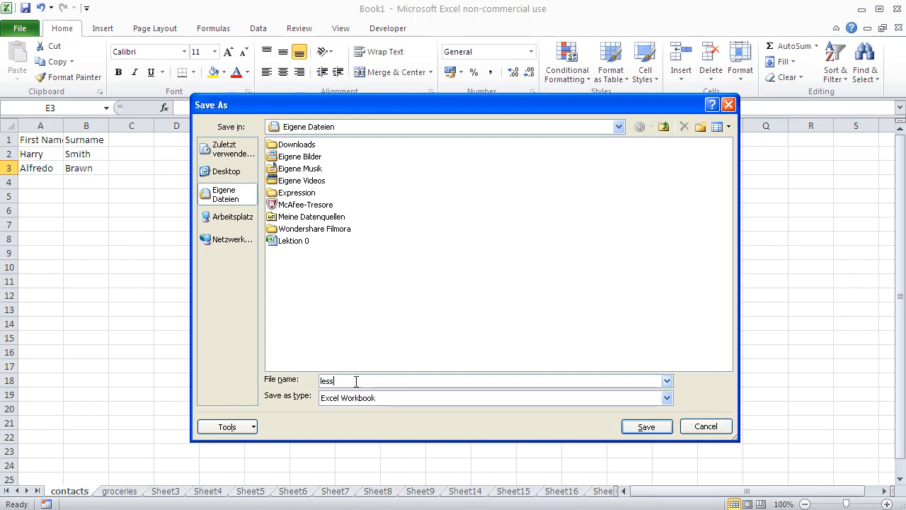
pyautogui.write('on 0')
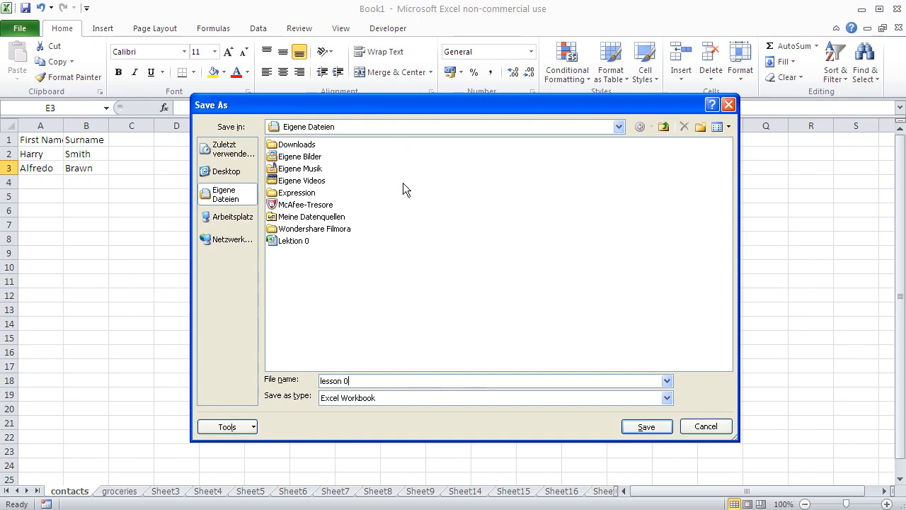
pyautogui.click(646, 426)
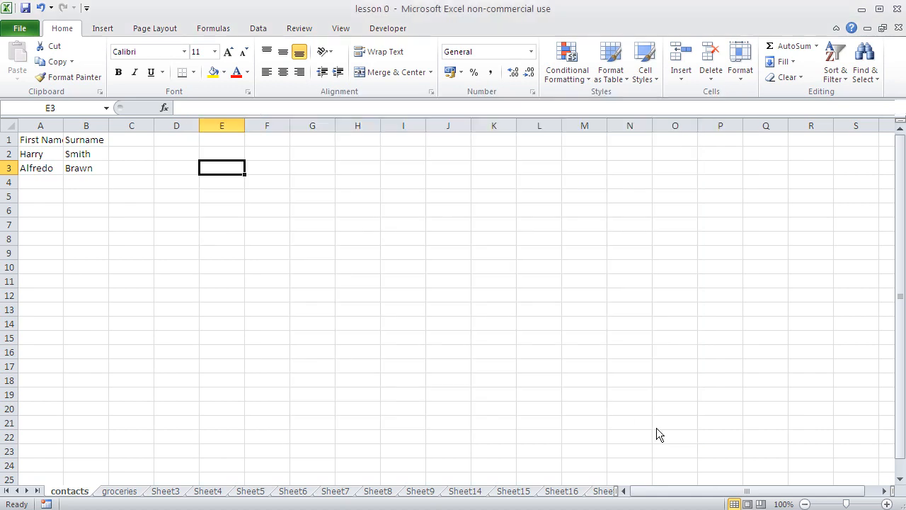
pyautogui.click(44, 193)
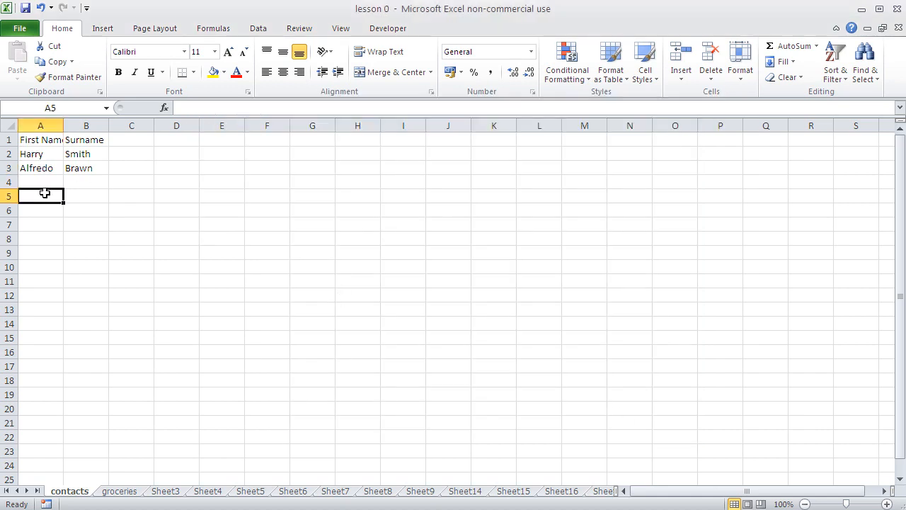
pyautogui.write('Lisq')
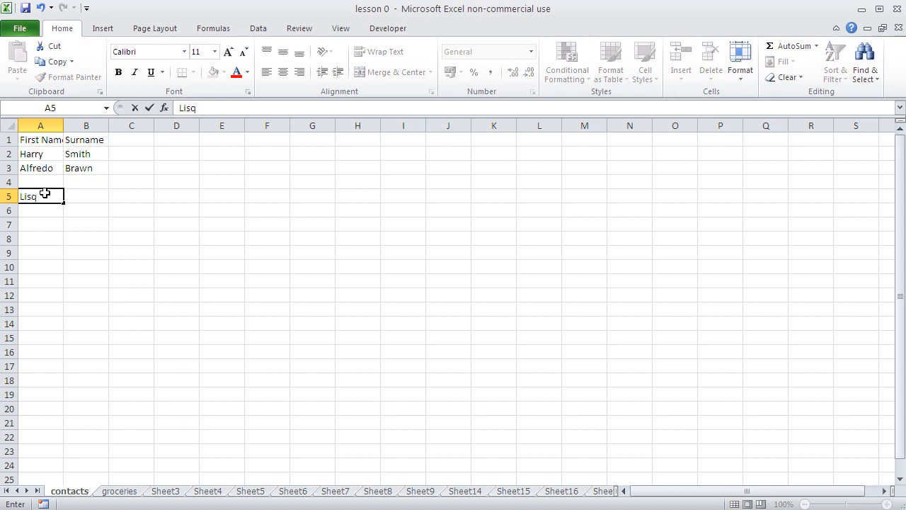
pyautogui.press('BackSpace')
pyautogui.press('BackSpace')
pyautogui.press('BackSpace')
pyautogui.press('BackSpace')
# Add a third contact with the first name in A4 and the surname in B4, and save the workbook.
pyautogui.click(44, 180)
pyautogui.write('Lisa')
pyautogui.press('Tab')
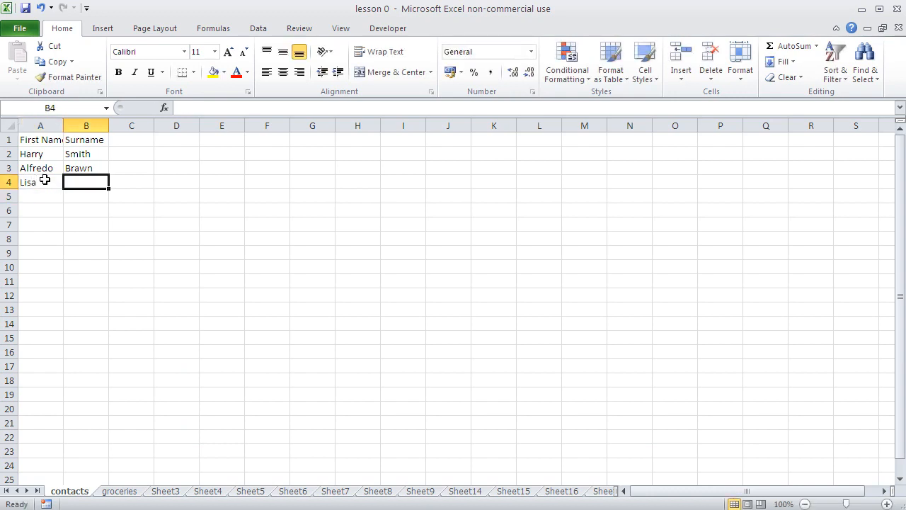
pyautogui.write('Harr')
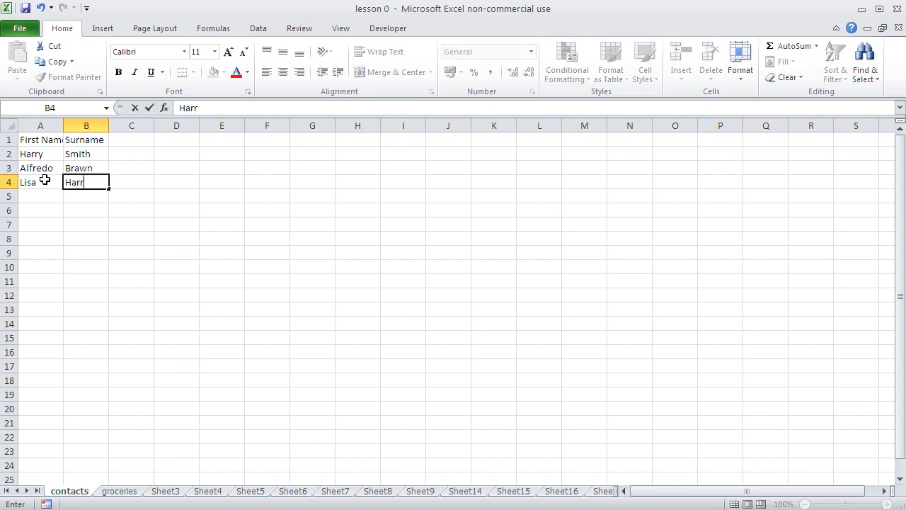
pyautogui.press('BackSpace')
pyautogui.write('rison')
pyautogui.press('Return')
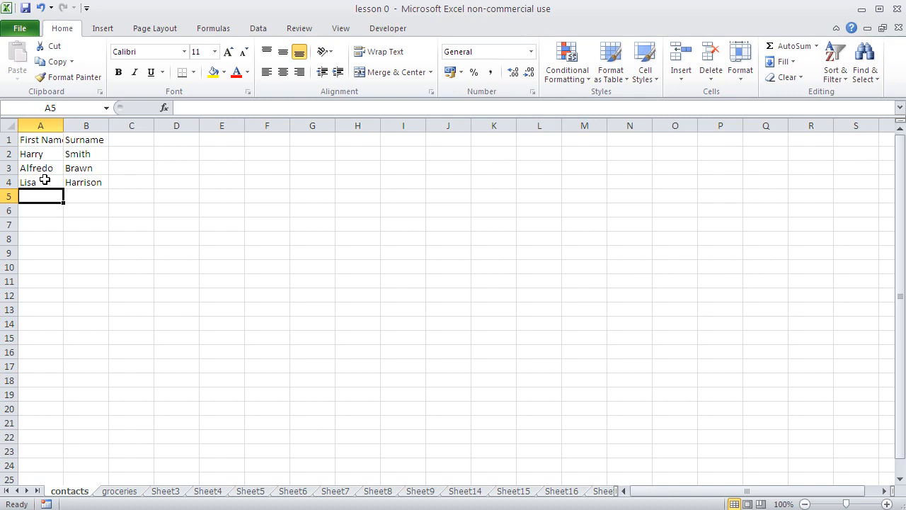
pyautogui.click(25, 7)
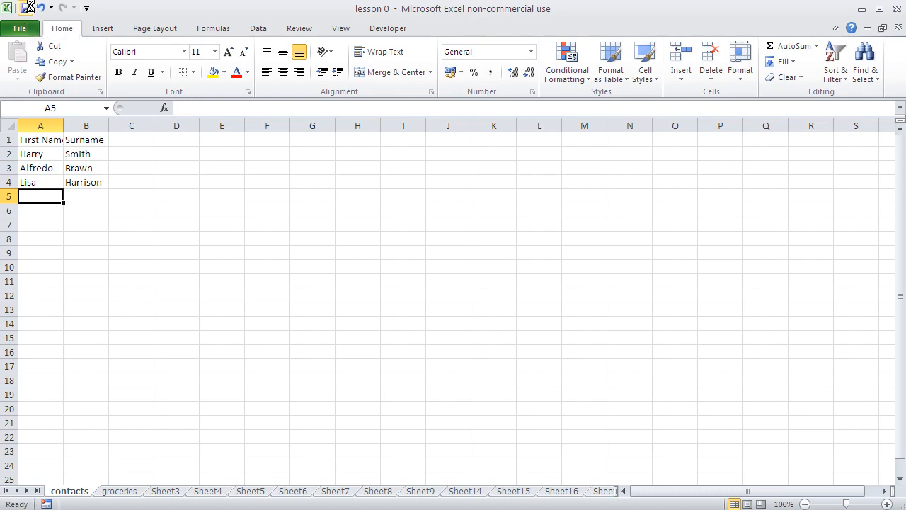